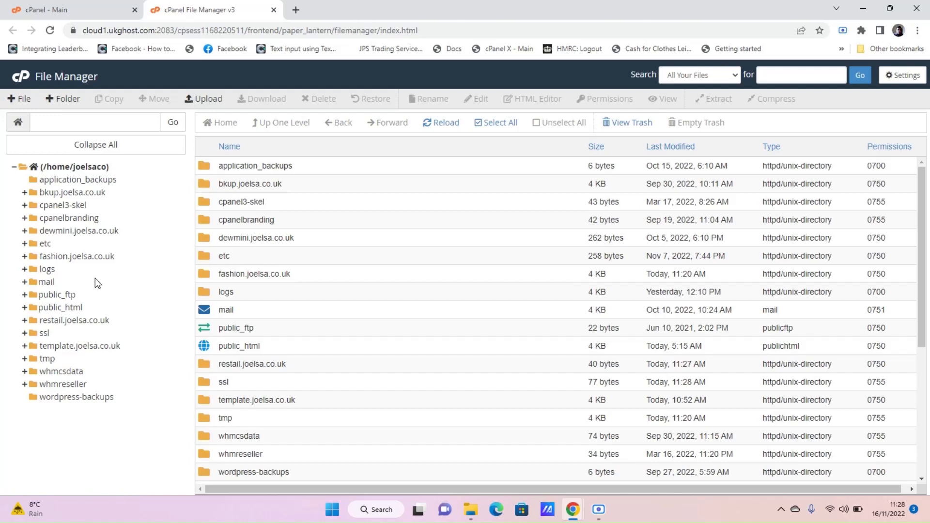
Examine the contents of the public_html folder and the restail.joelsa.co.uk subdomain folder.
double_click(206, 345)
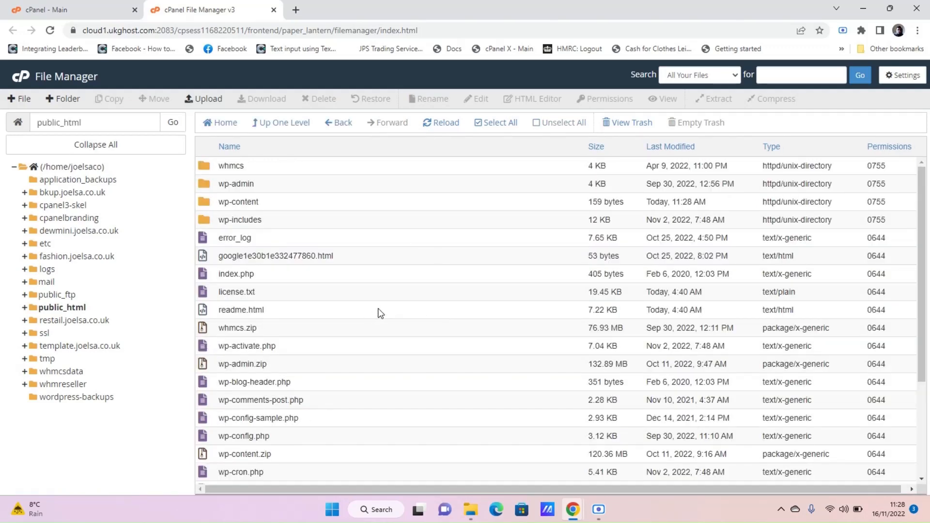
left_click(78, 321)
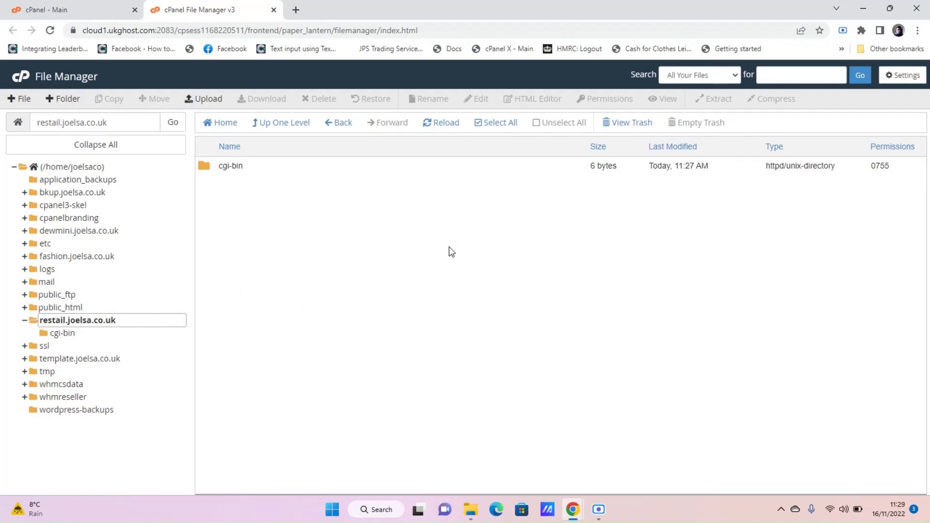
Return to the cPanel main page and open WordPress from the Softaculous Apps Installer scripts.
key("ctrl+shift+Tab")
scroll(671, 230, "down", 3)
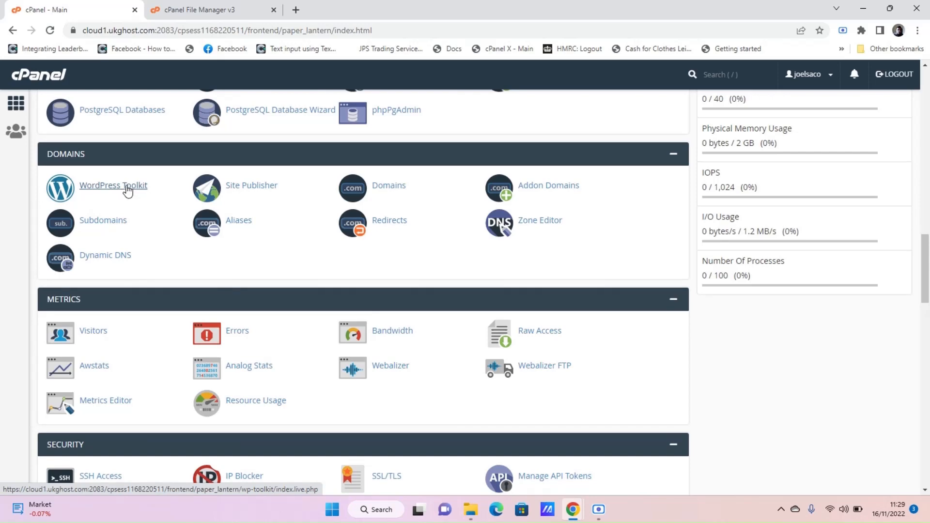
scroll(116, 189, "down", 5)
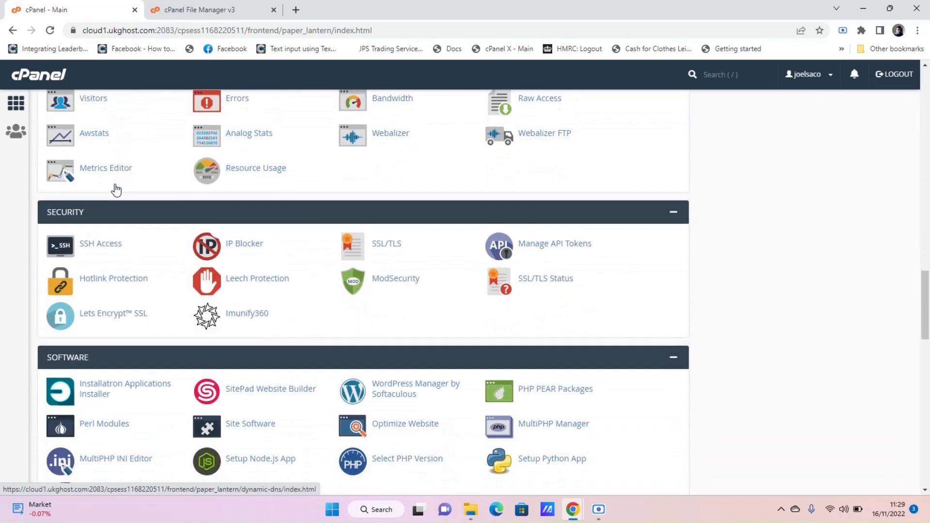
scroll(116, 189, "down", 7)
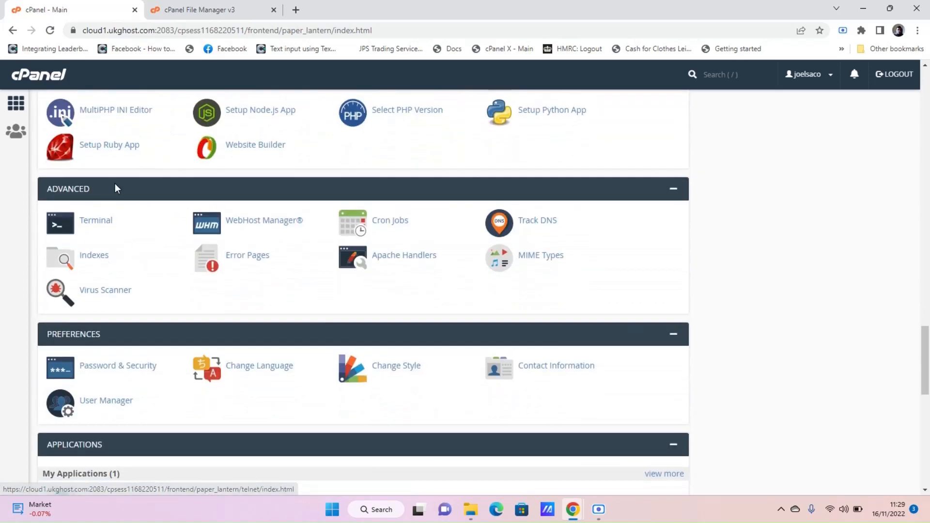
scroll(116, 188, "down", 11)
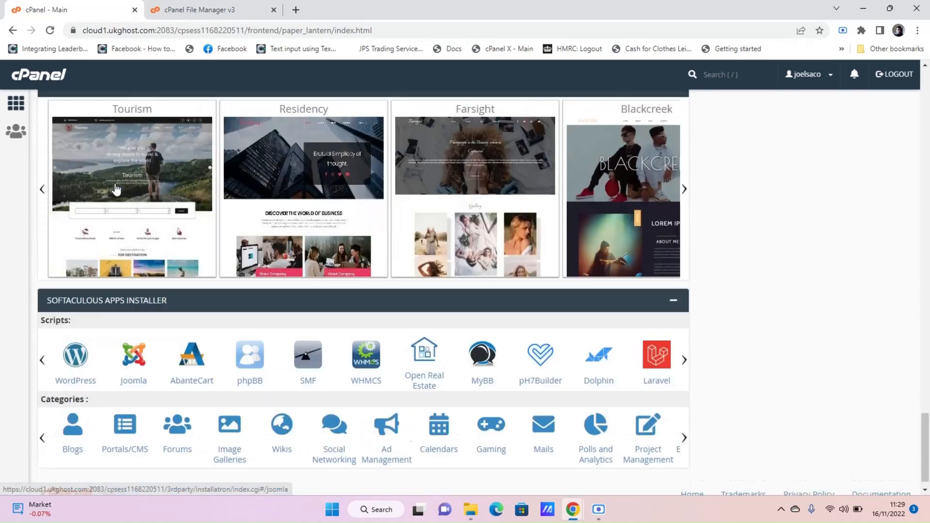
scroll(116, 189, "down", 1)
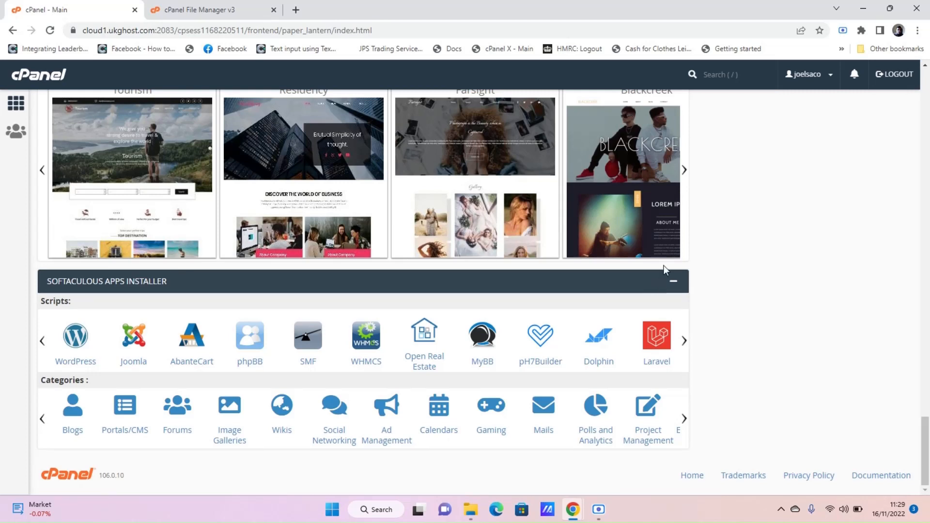
left_click(71, 343)
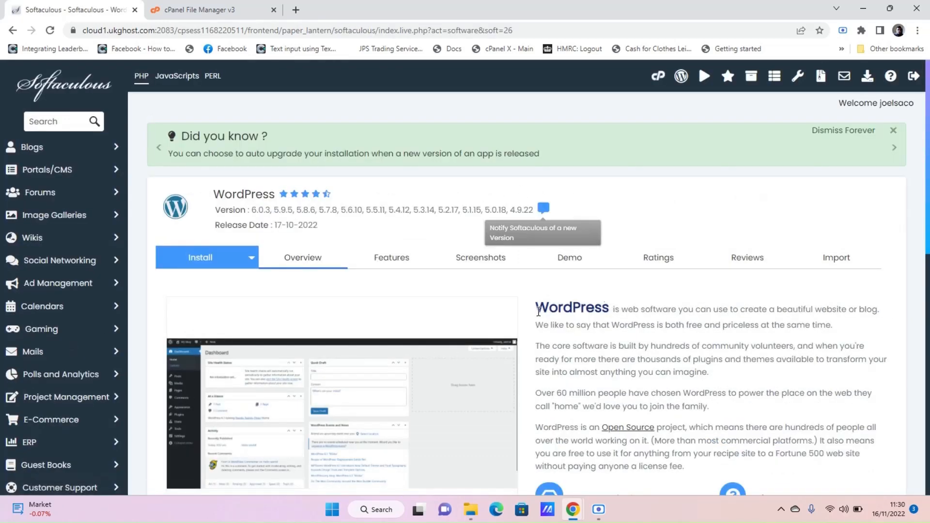
Open the WordPress installation form in Softaculous.
scroll(700, 258, "down", 3)
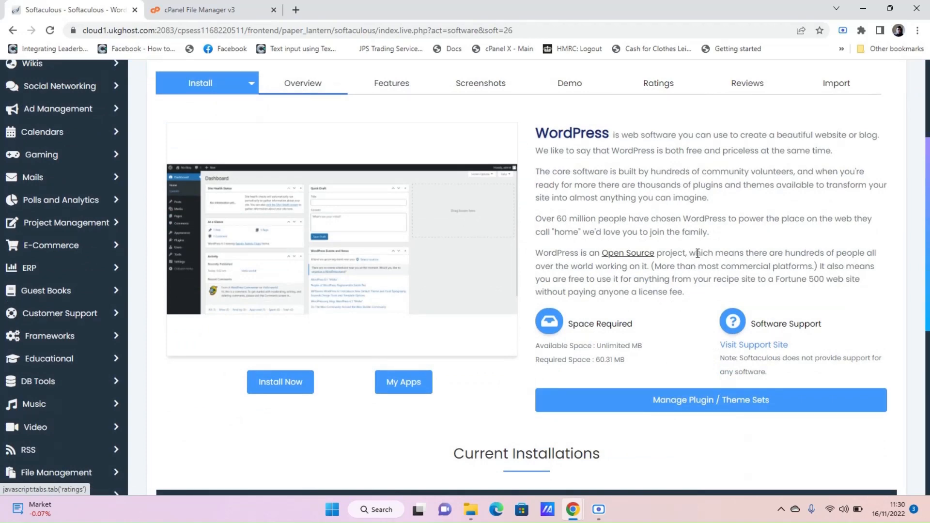
scroll(688, 242, "up", 2)
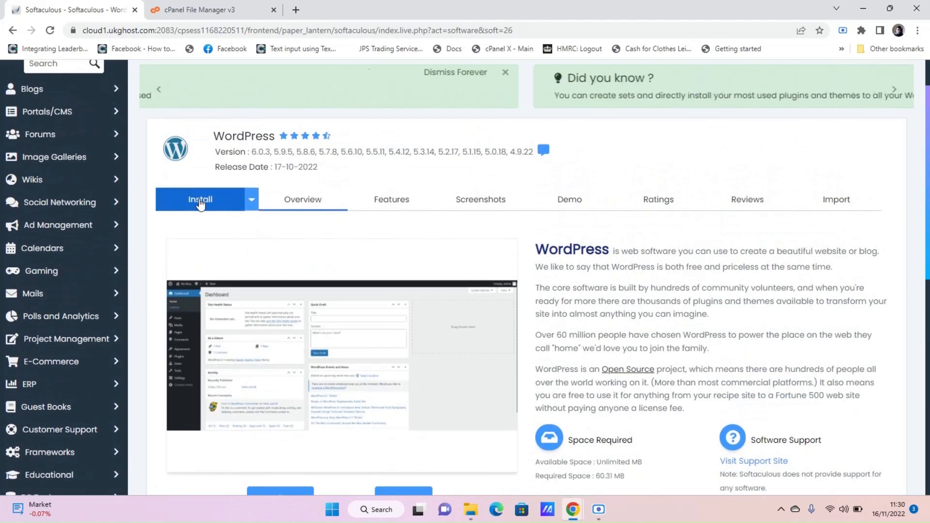
left_click(189, 199)
scroll(199, 204, "down", 2)
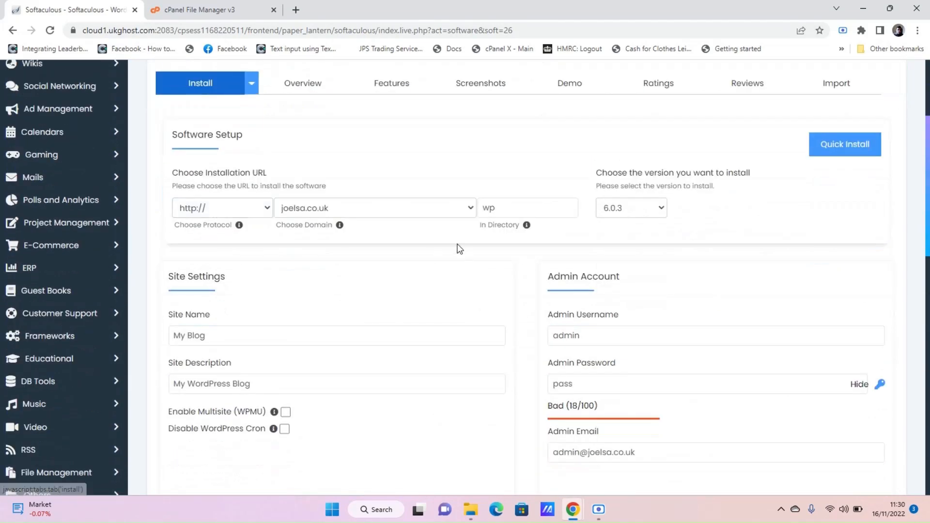
Set the installation domain to restail.joelsa.co.uk and clear the wp directory so WordPress installs in the domain root.
left_click(453, 213)
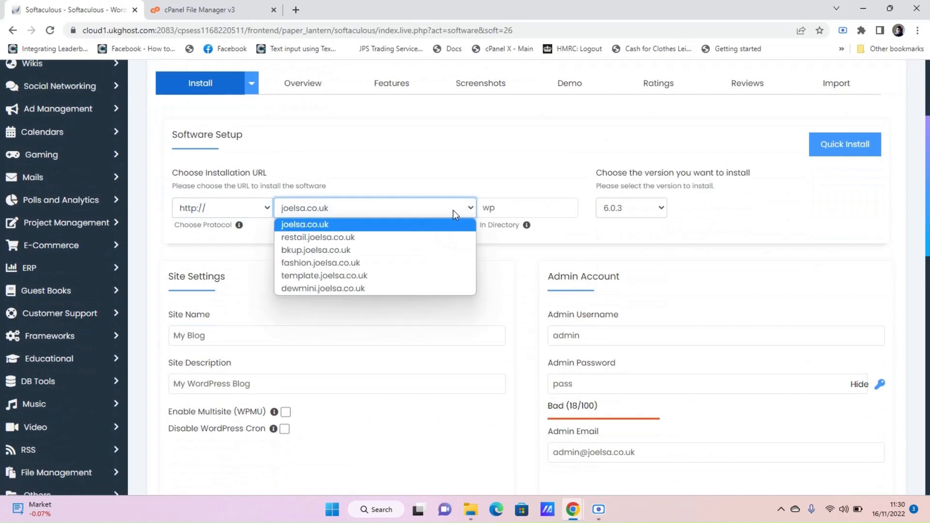
left_click(411, 236)
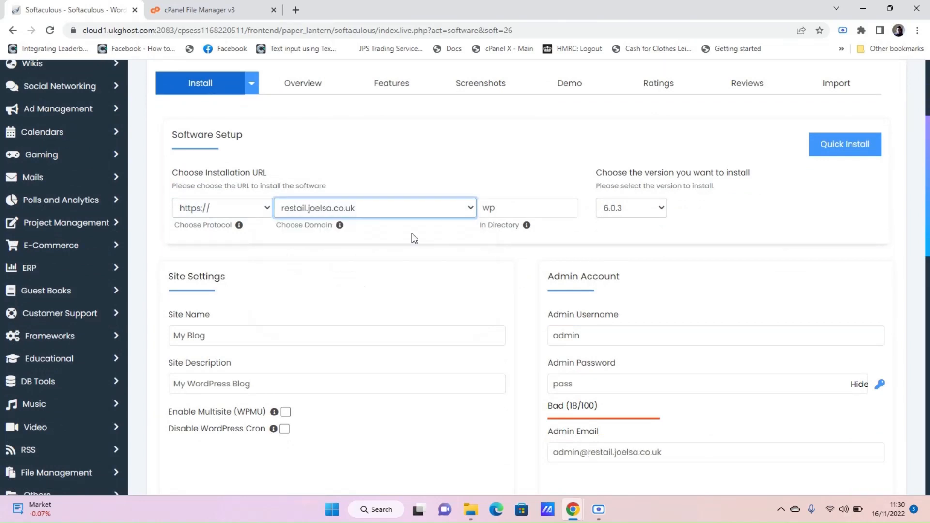
left_click(464, 210)
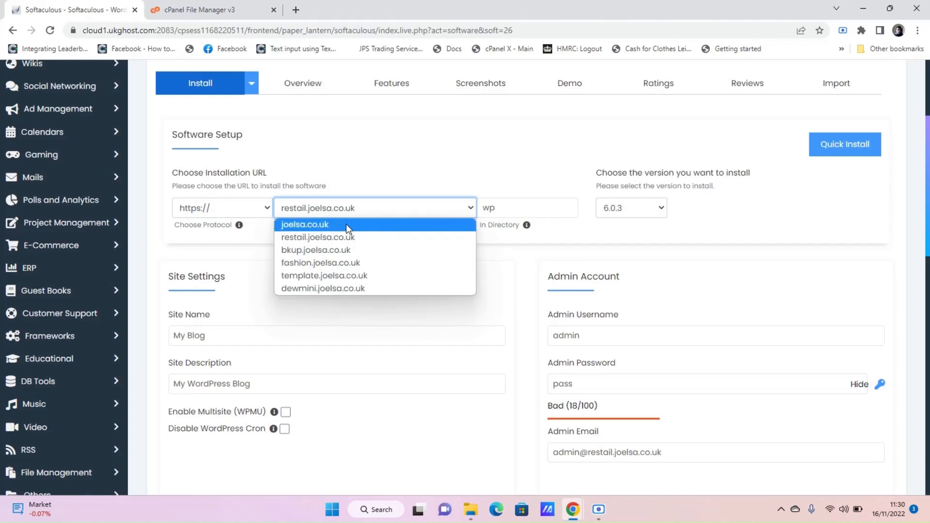
left_click(393, 144)
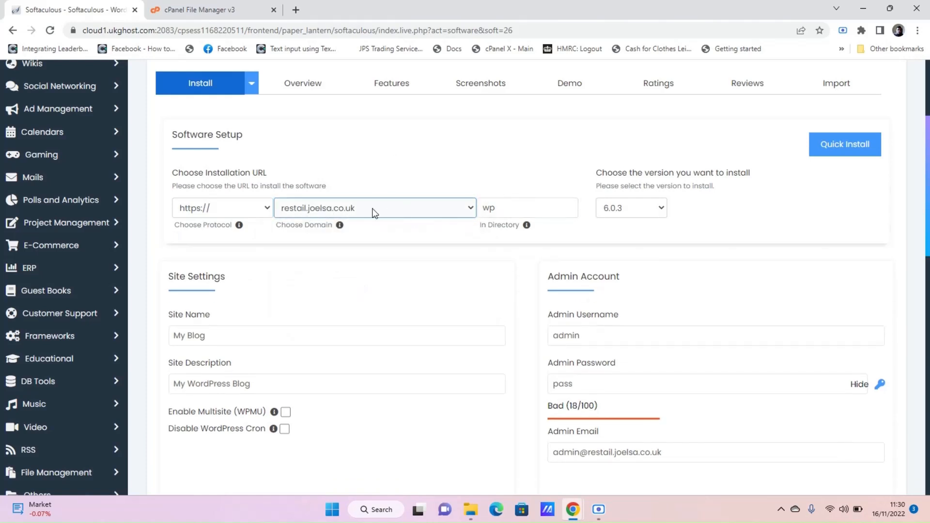
left_click(509, 207)
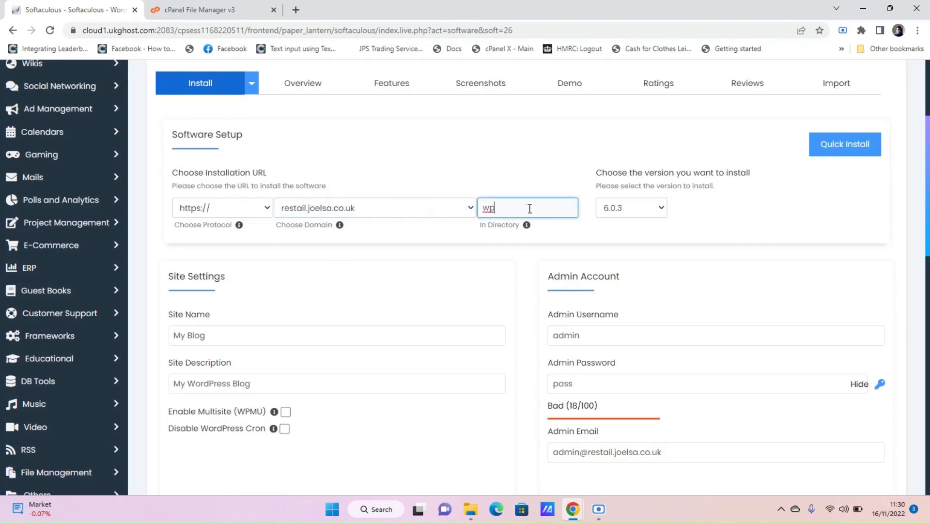
key("BackSpace")
key("BackSpace")
left_click(520, 157)
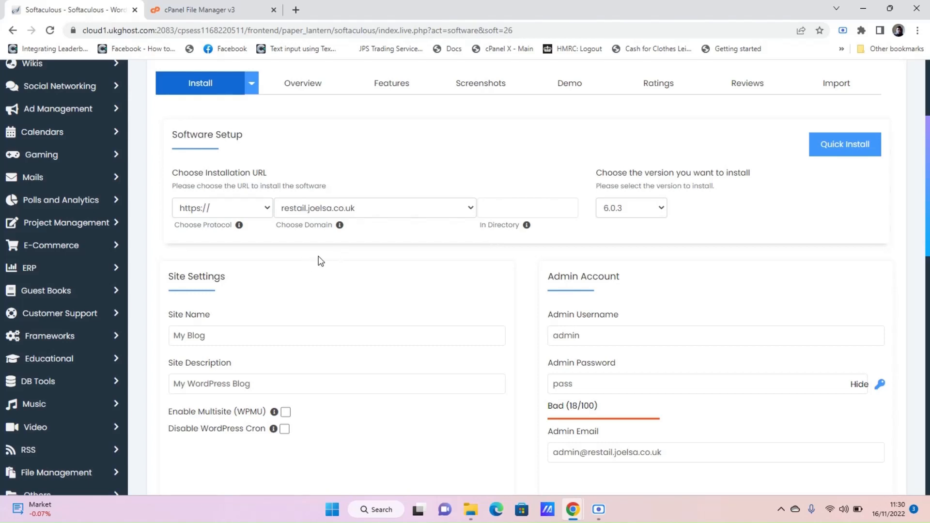
Replace the default admin username with the administrator's e-mail address.
scroll(420, 220, "down", 1)
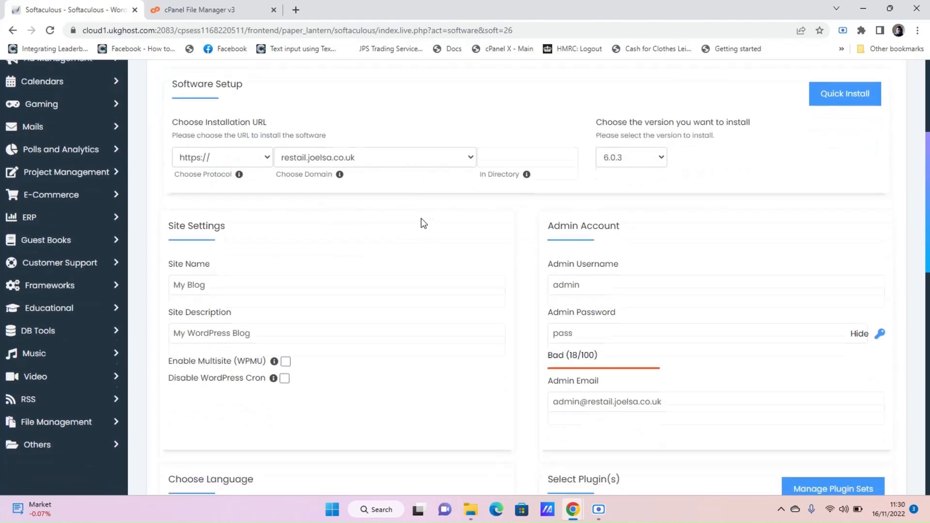
left_click_drag(620, 271, 522, 273)
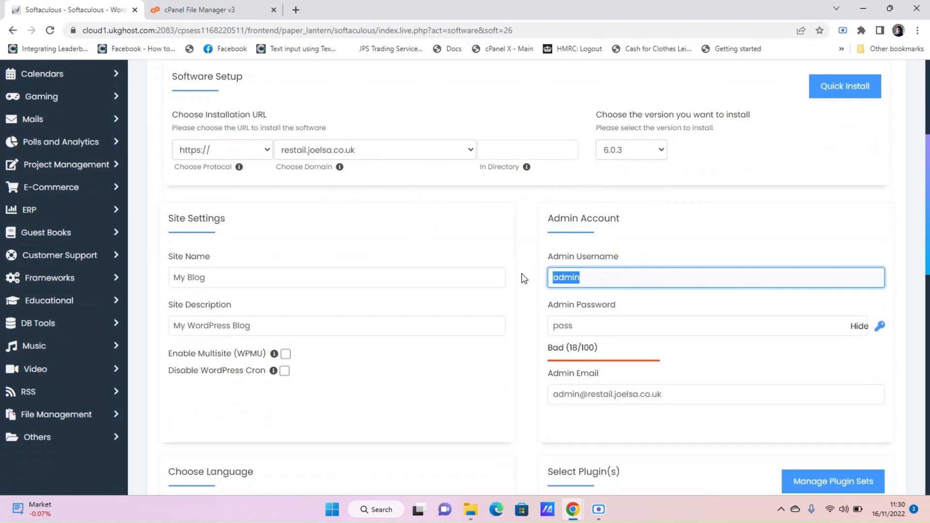
key("BackSpace")
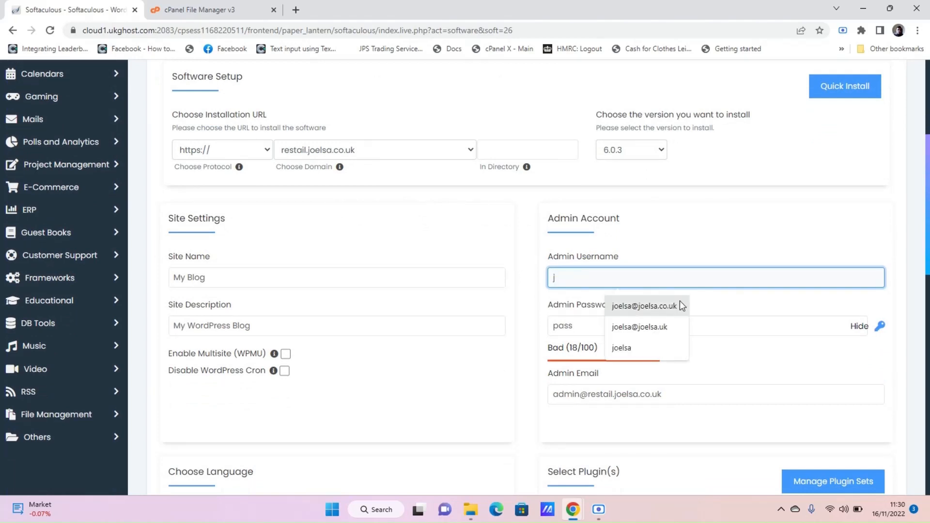
left_click(667, 304)
Hide the admin password characters and replace the default with the administrator's own password.
scroll(632, 216, "down", 2)
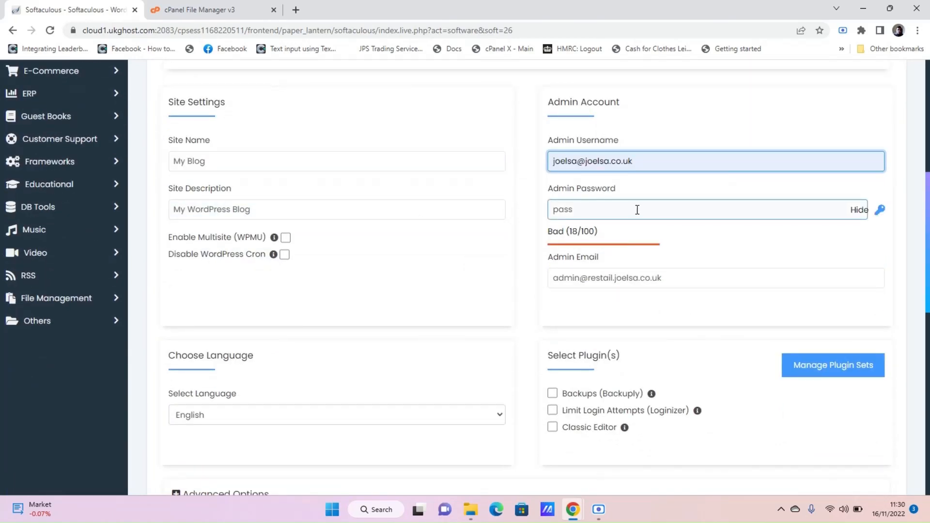
left_click(859, 210)
double_click(691, 213)
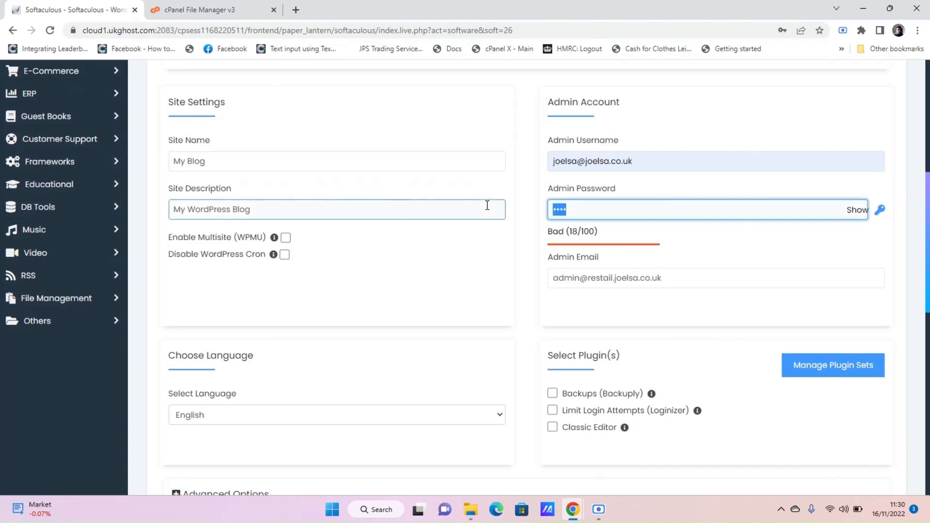
type("•••••")
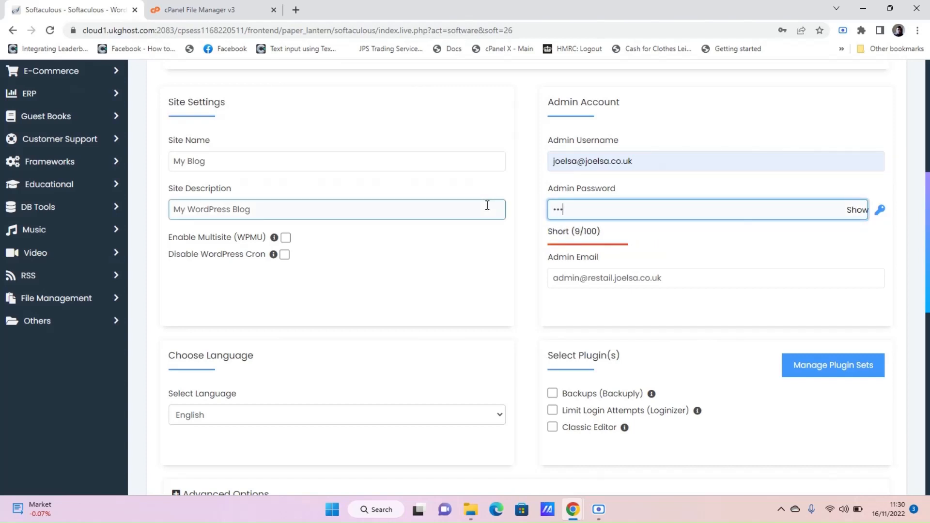
type("•••••")
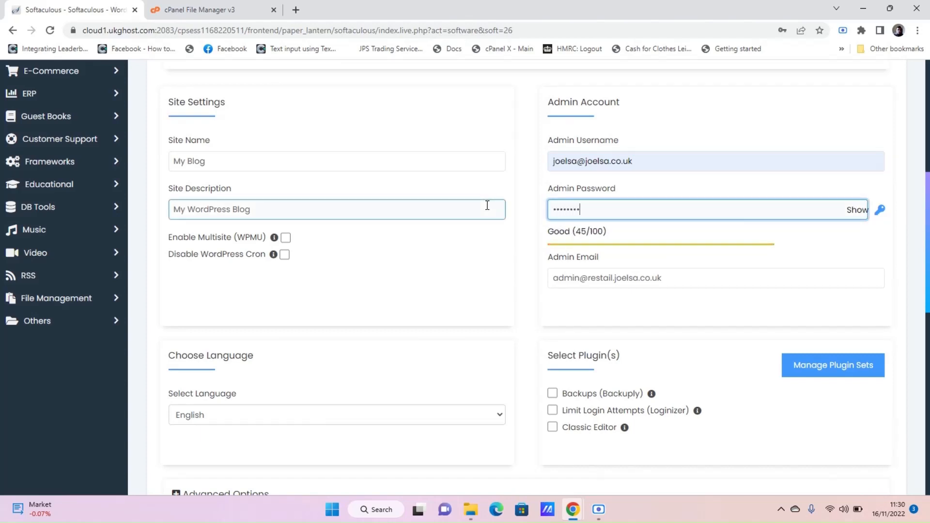
type("••")
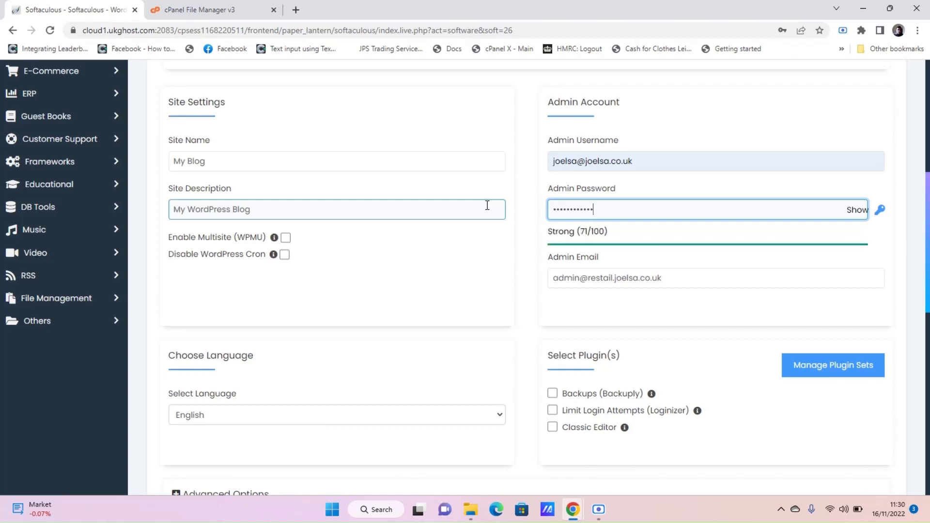
double_click(599, 207)
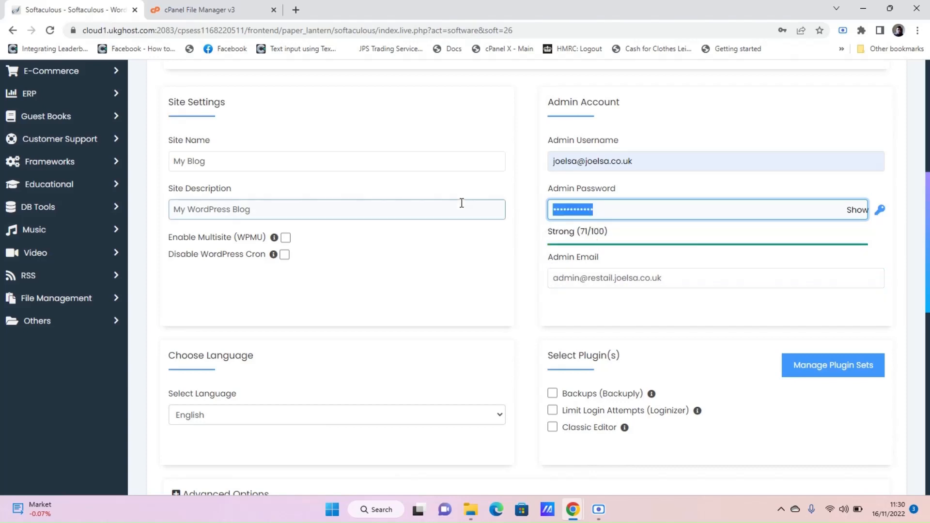
type("••••••••")
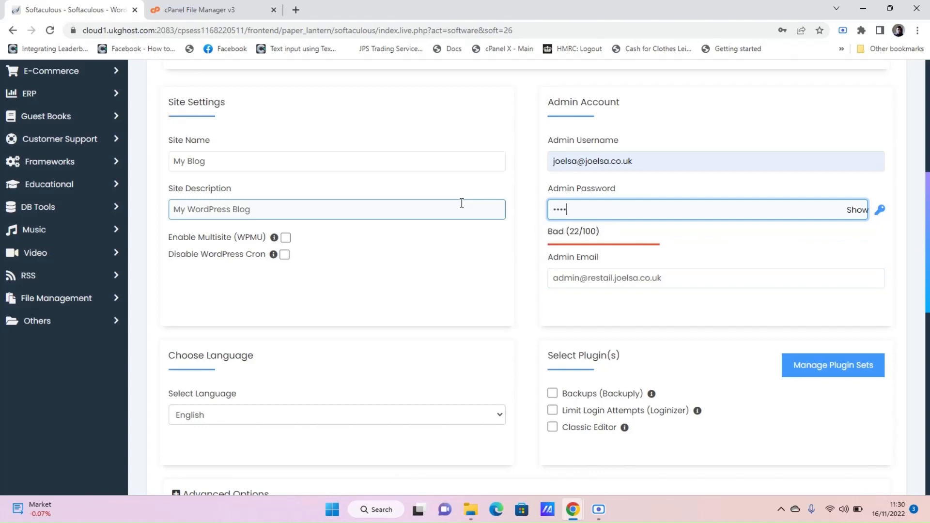
type("••••")
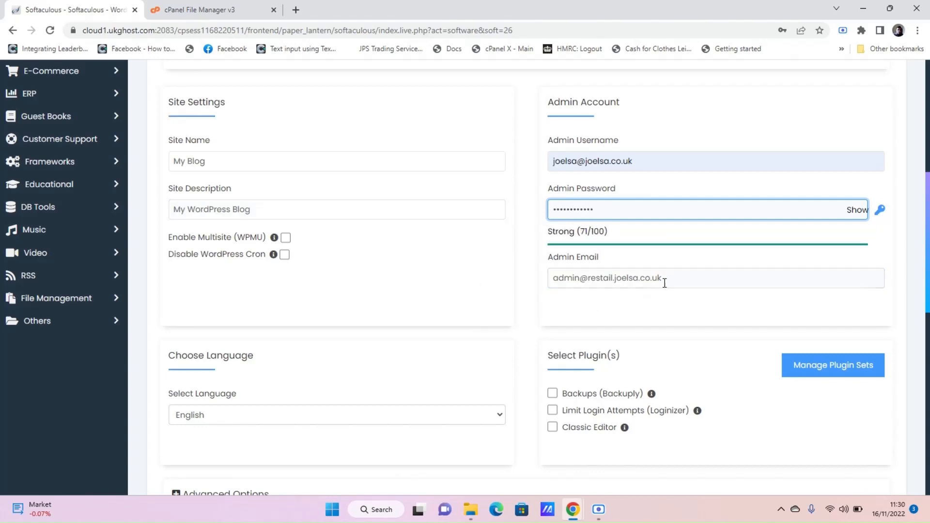
Replace the default admin e-mail with the administrator's saved e-mail address.
key("Tab")
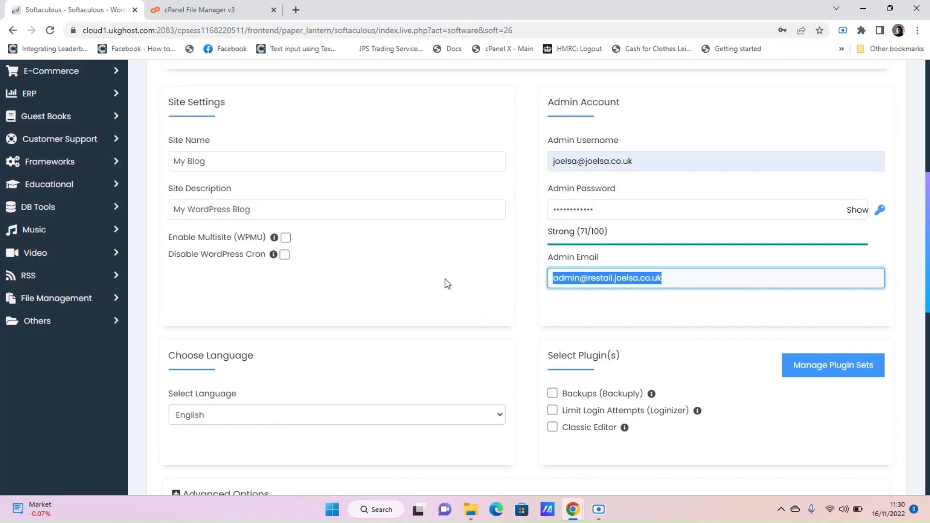
type("joels")
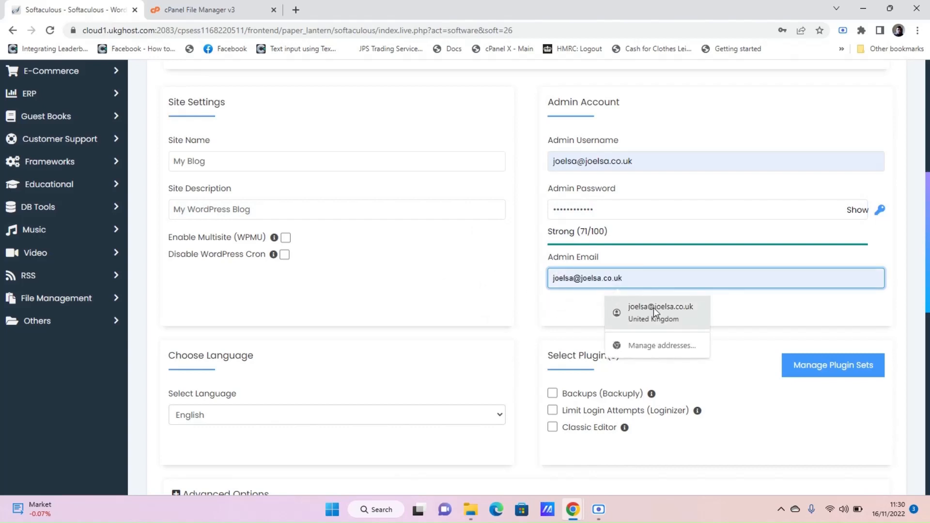
left_click(653, 307)
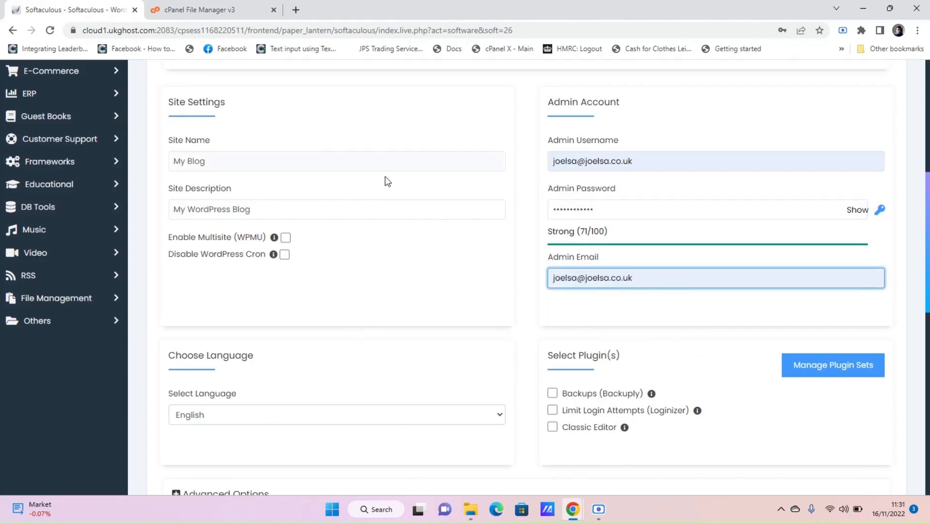
Set the site name to "My online shop".
left_click_drag(218, 167, 145, 160)
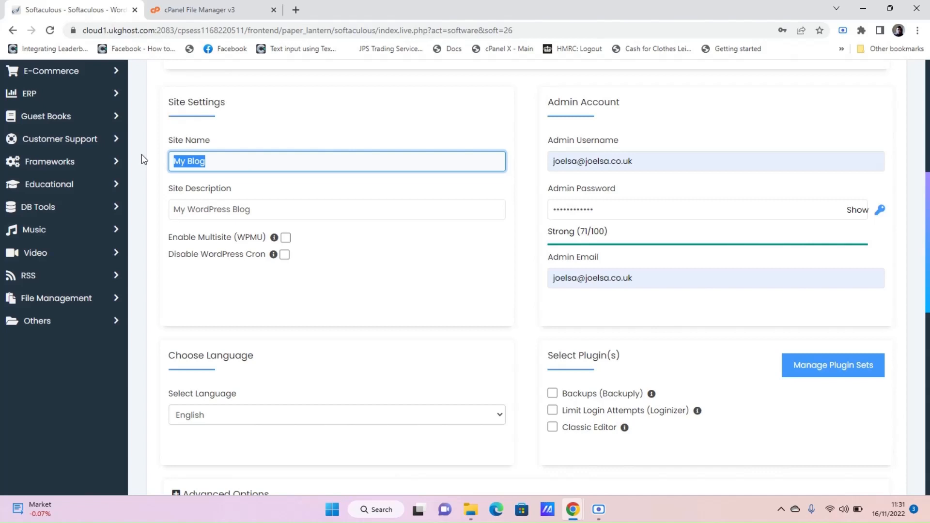
type("My Online sho")
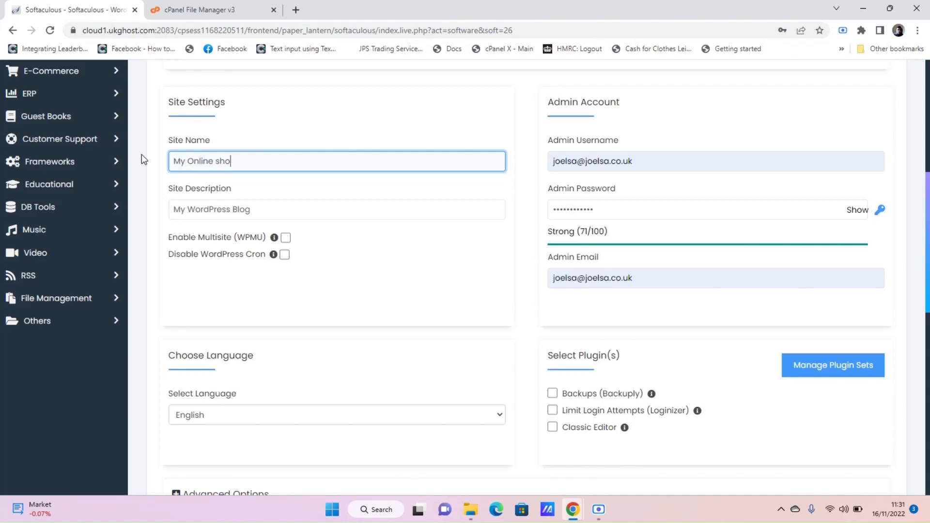
type("p")
left_click(195, 160)
key("BackSpace")
type("o")
Replace the default site description with "Online retail store".
left_click(244, 207)
left_click_drag(244, 208, 153, 206)
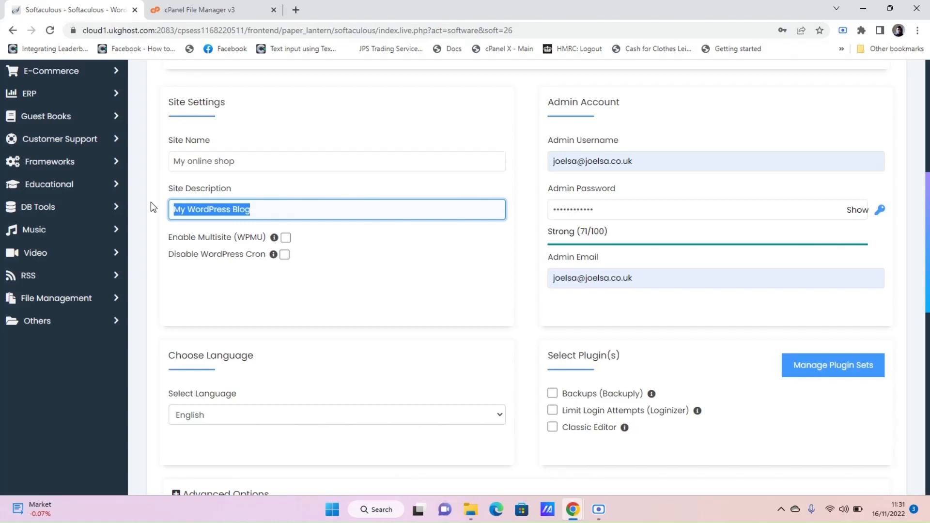
type("Online r")
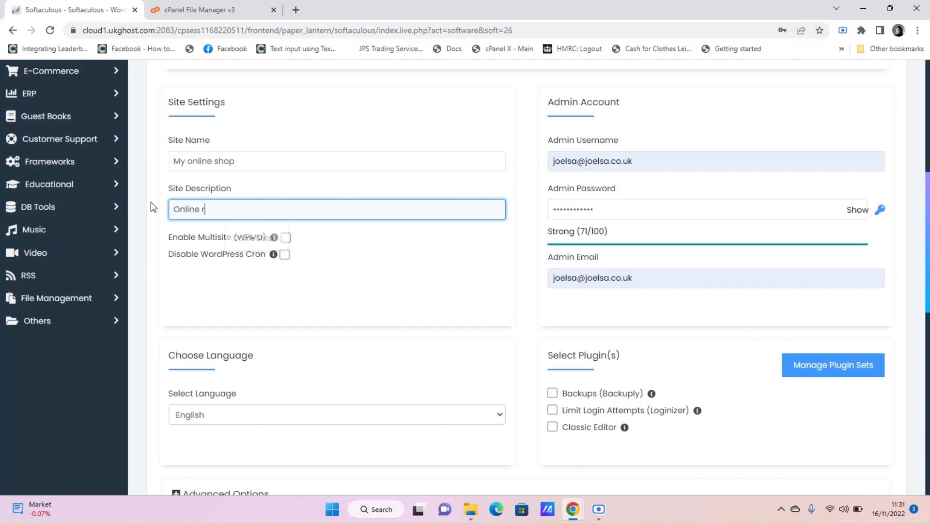
type("etail store")
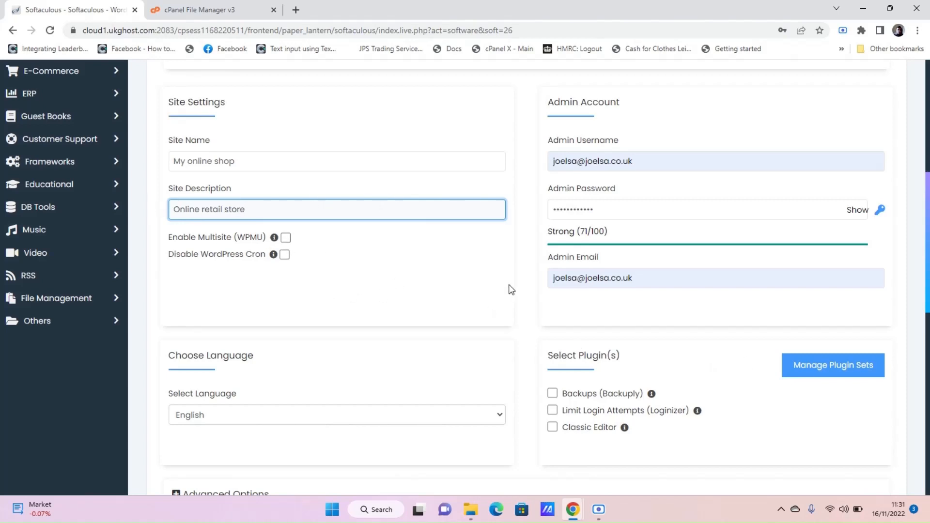
Leave the language, plugin and theme options at their defaults and run the WordPress installation.
scroll(507, 289, "down", 3)
scroll(484, 282, "down", 4)
scroll(467, 278, "up", 1)
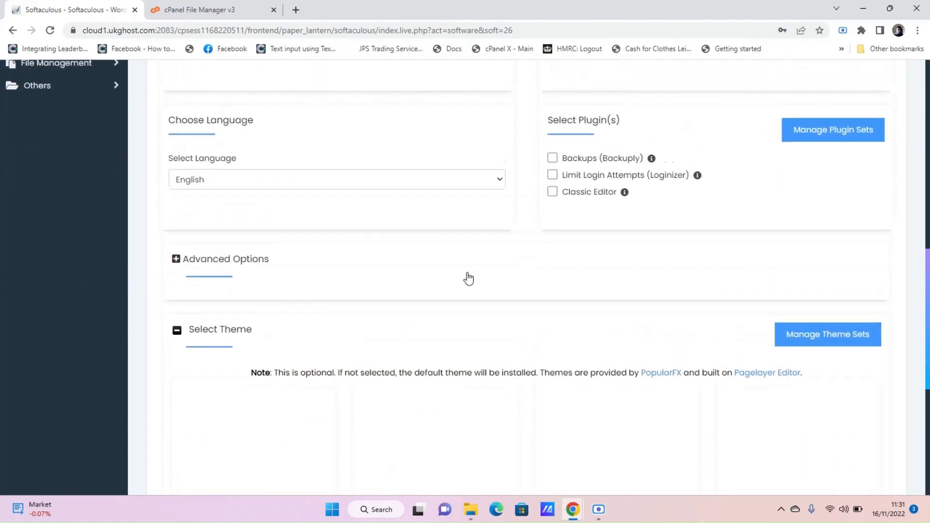
scroll(656, 284, "down", 6)
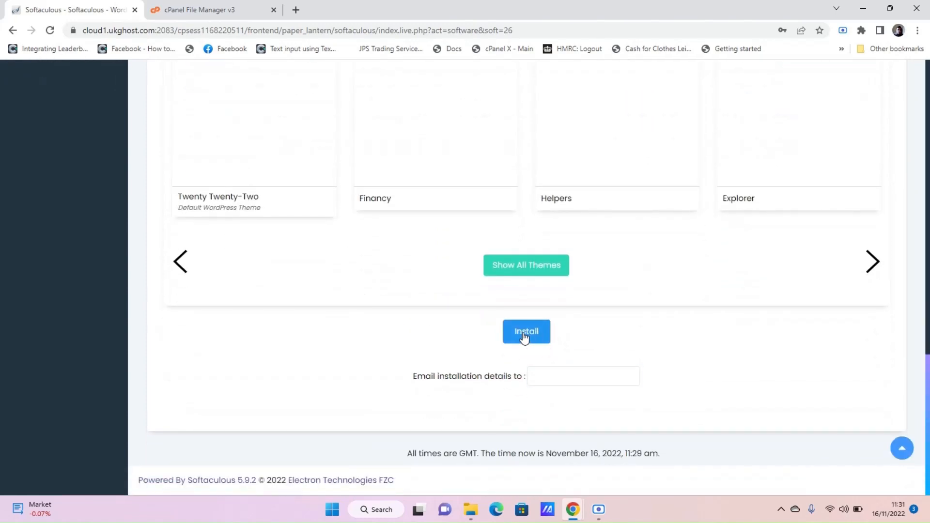
left_click(522, 332)
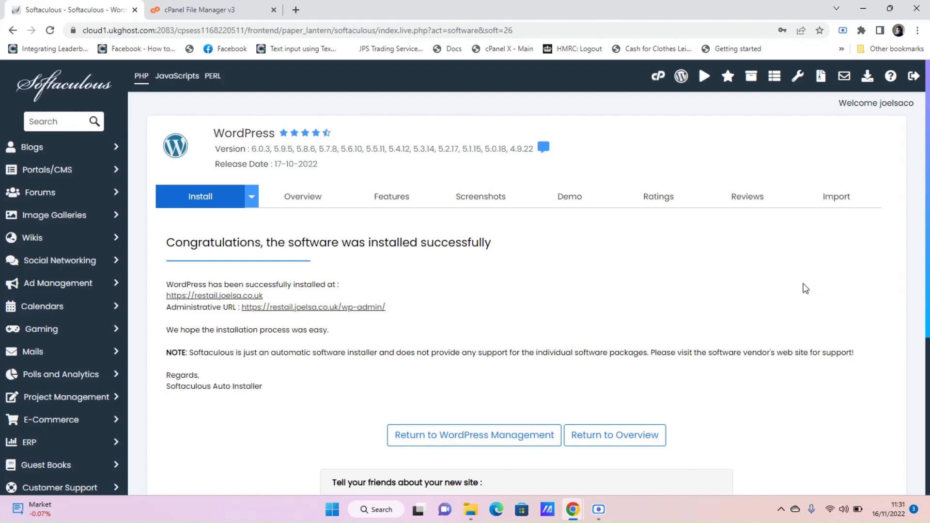
View the new site's home page, and open its WordPress admin address from the installation confirmation.
scroll(805, 288, "down", 1)
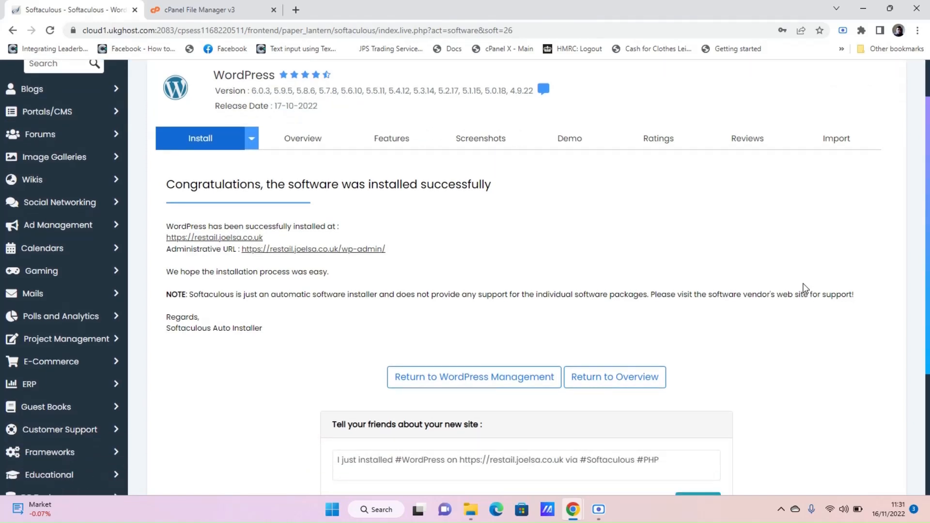
left_click(224, 238)
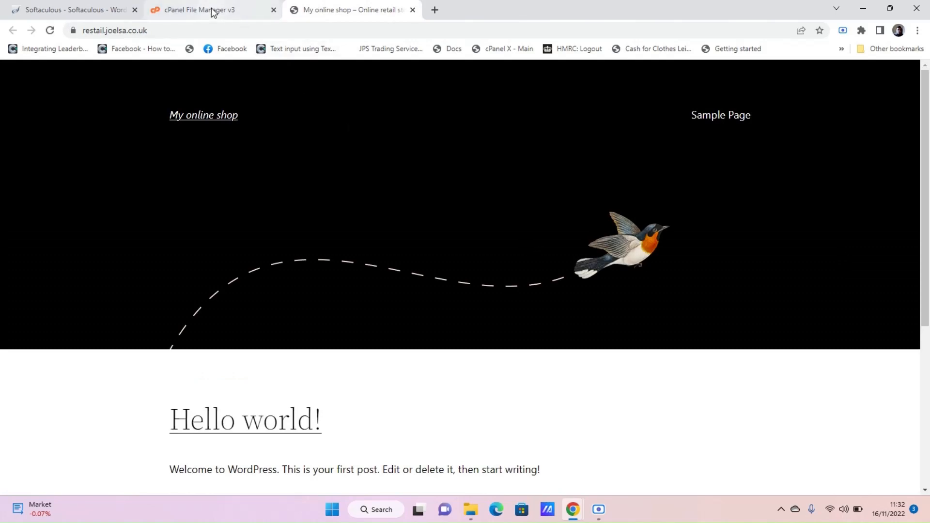
left_click(81, 11)
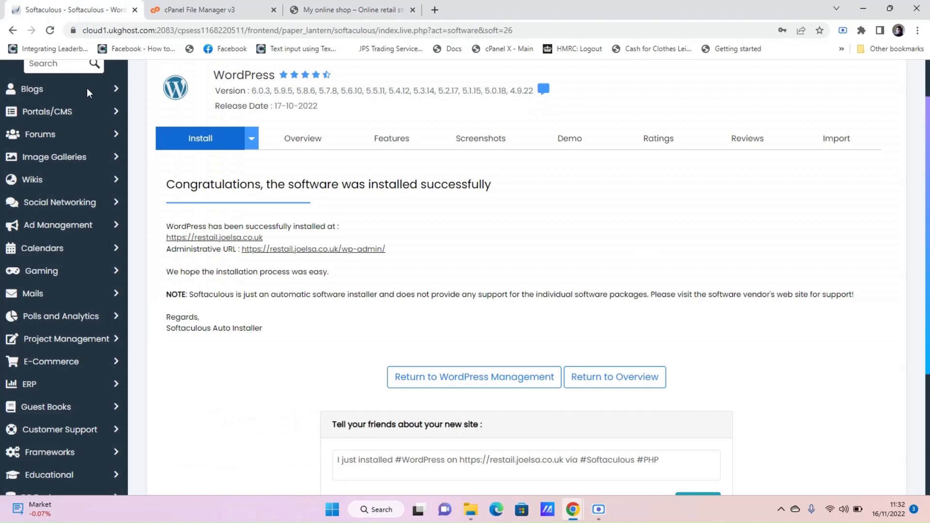
left_click(334, 249)
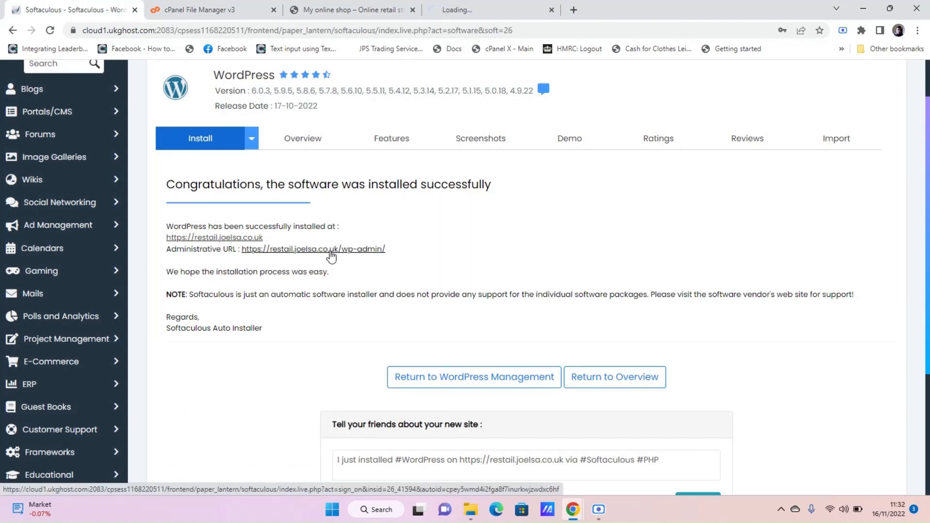
left_click(499, 14)
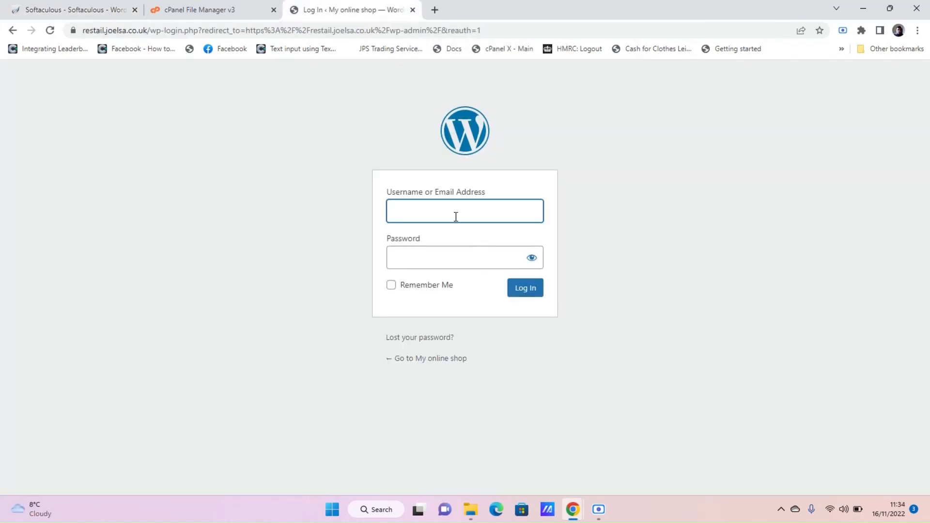
Log in to the WordPress admin with the administrator's saved e-mail address and password.
left_click(455, 209)
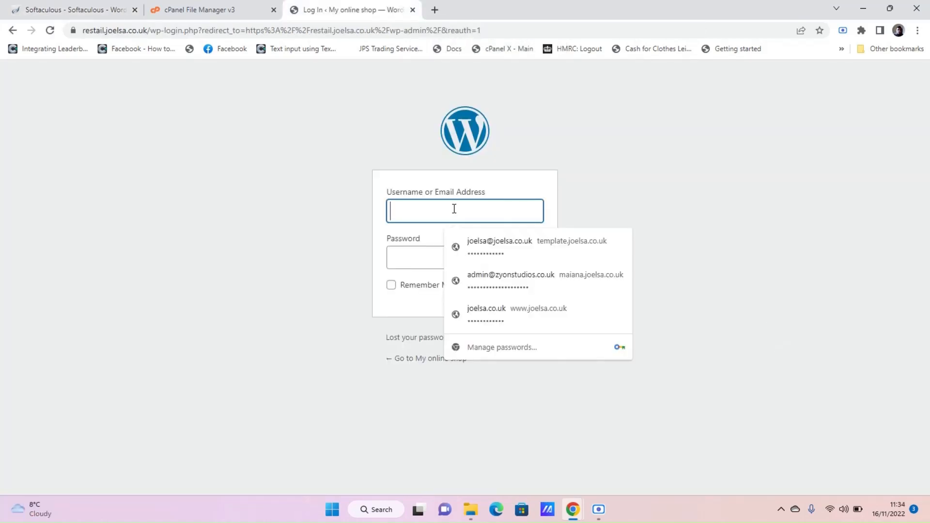
left_click(516, 247)
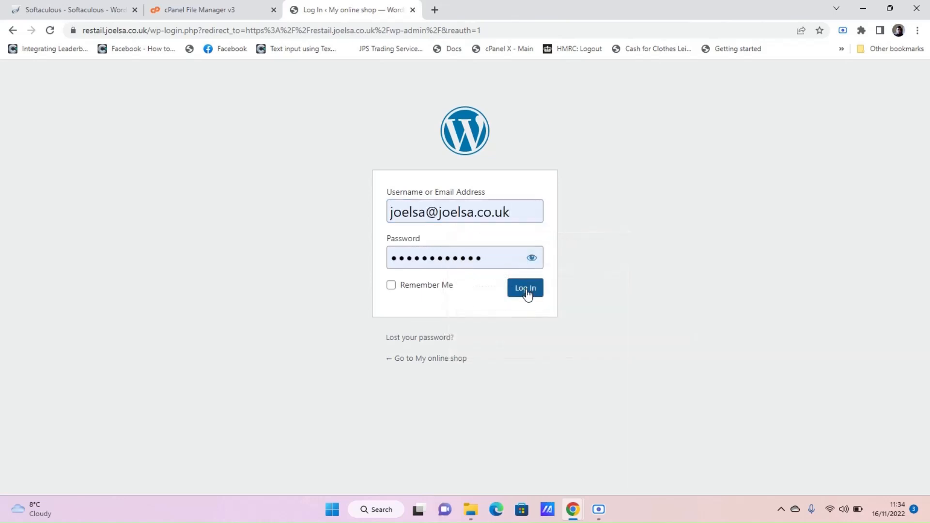
left_click(527, 293)
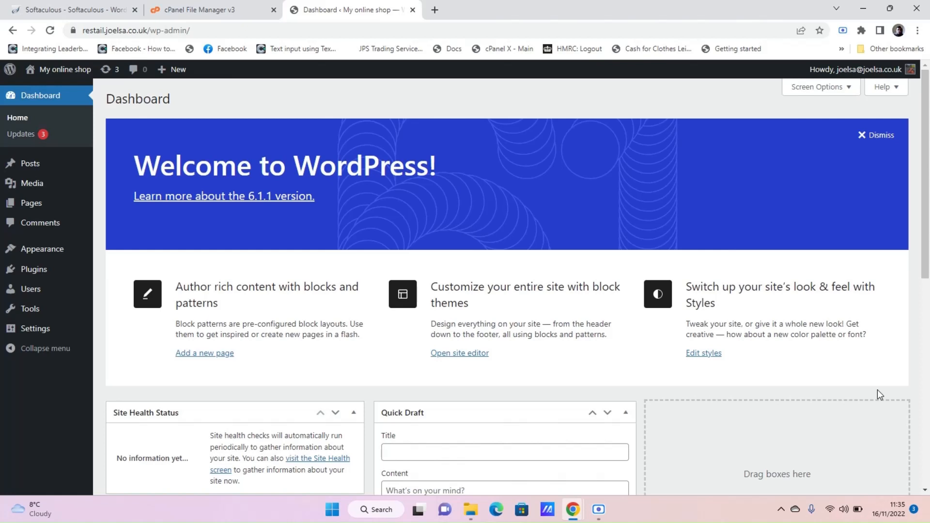
Switch to File Explorer and extract the template zip archive in the template.joelsa.co.uk folder.
left_click(470, 509)
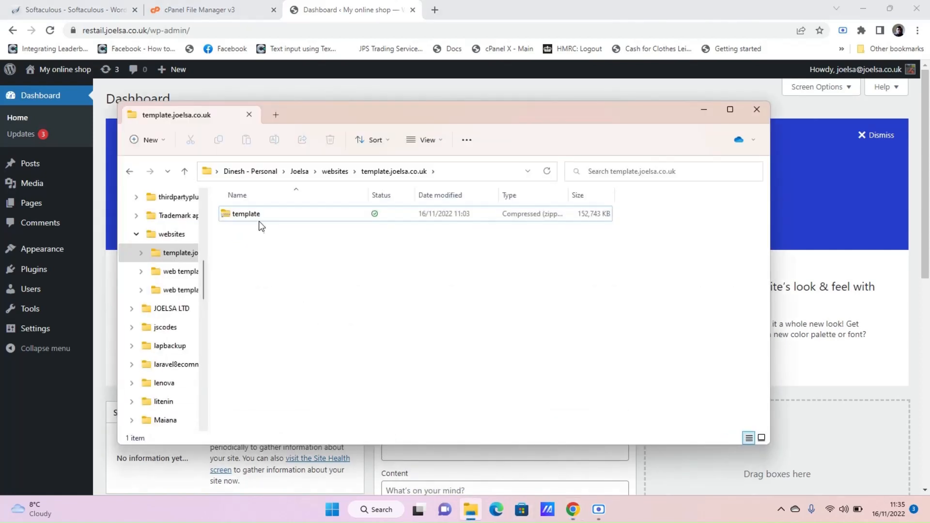
left_click(261, 220)
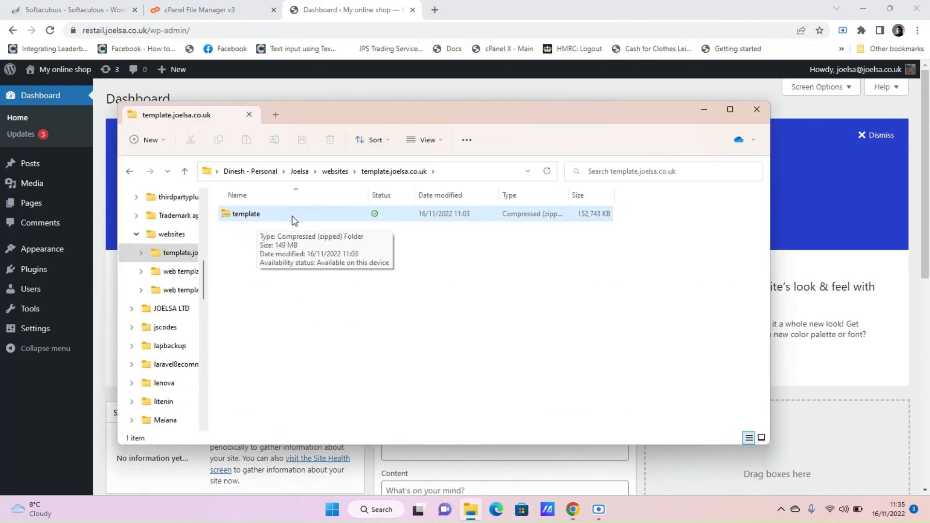
left_click(298, 303)
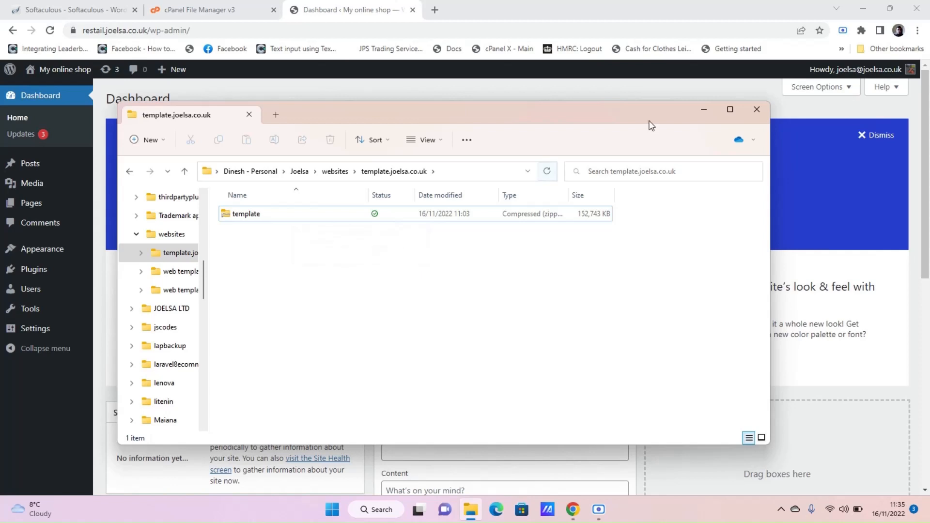
left_click(255, 218)
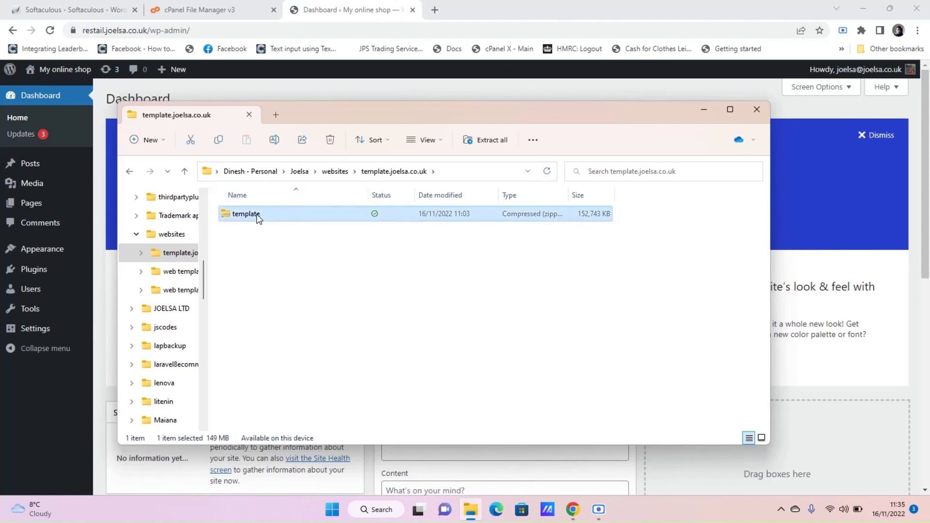
left_click(490, 142)
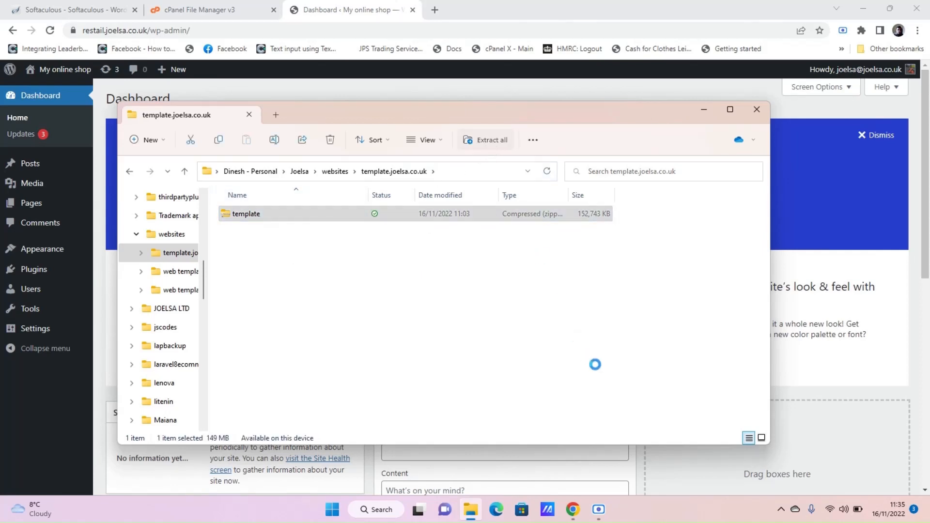
left_click(566, 364)
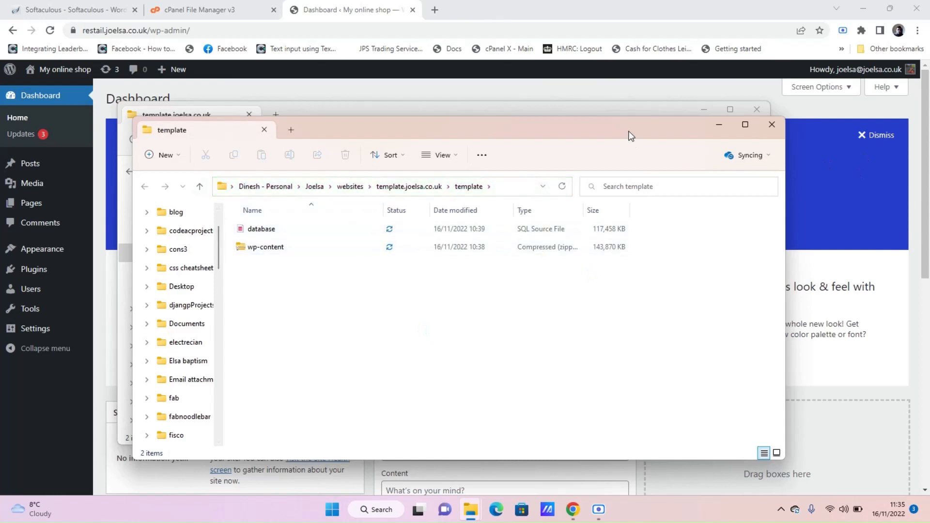
Examine the files extracted into the template folder, and minimise both File Explorer windows.
left_click_drag(629, 135, 604, 181)
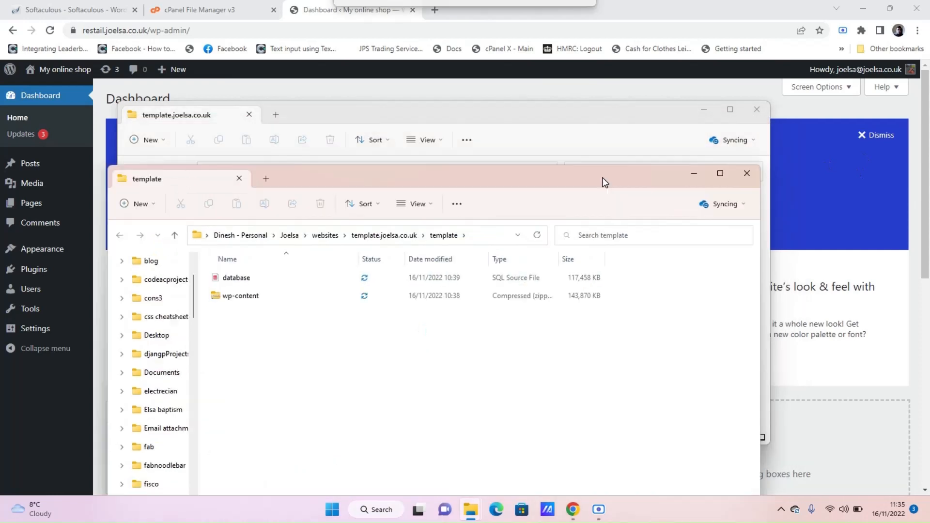
left_click(248, 298)
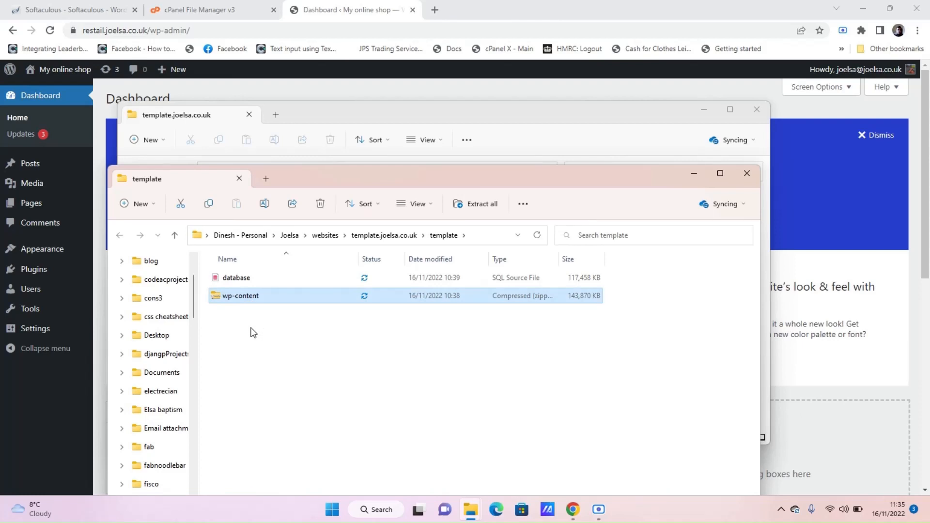
left_click(249, 311)
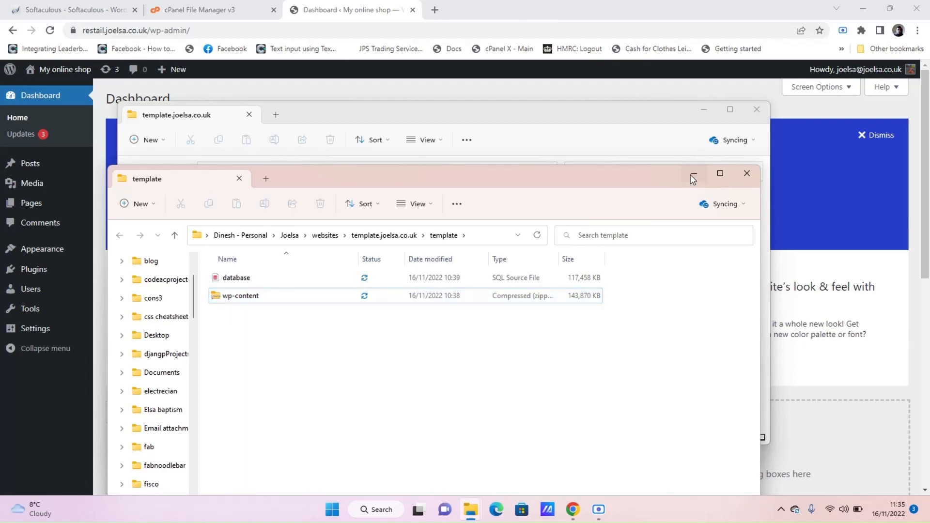
left_click(692, 175)
left_click(705, 112)
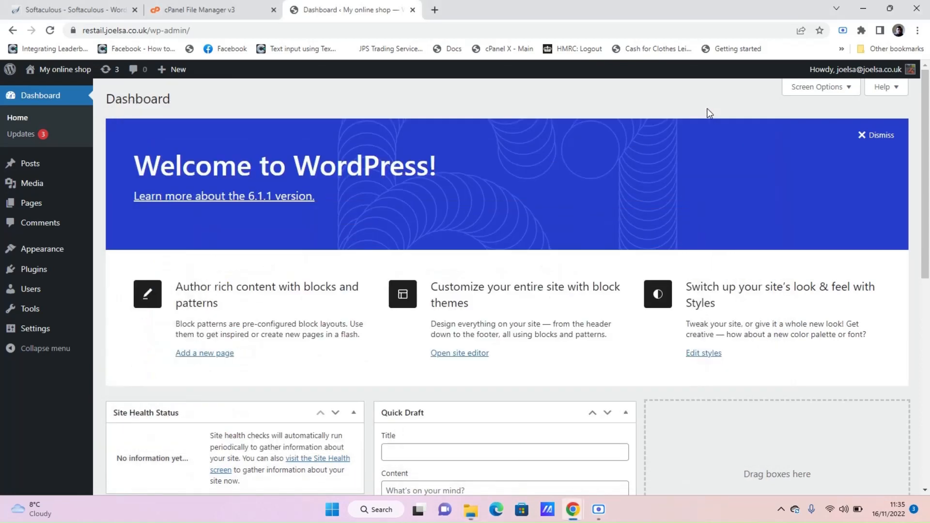
Switch to cPanel File Manager, refresh the restail.joelsa.co.uk folder and move its wp-content folder to the trash.
left_click(209, 11)
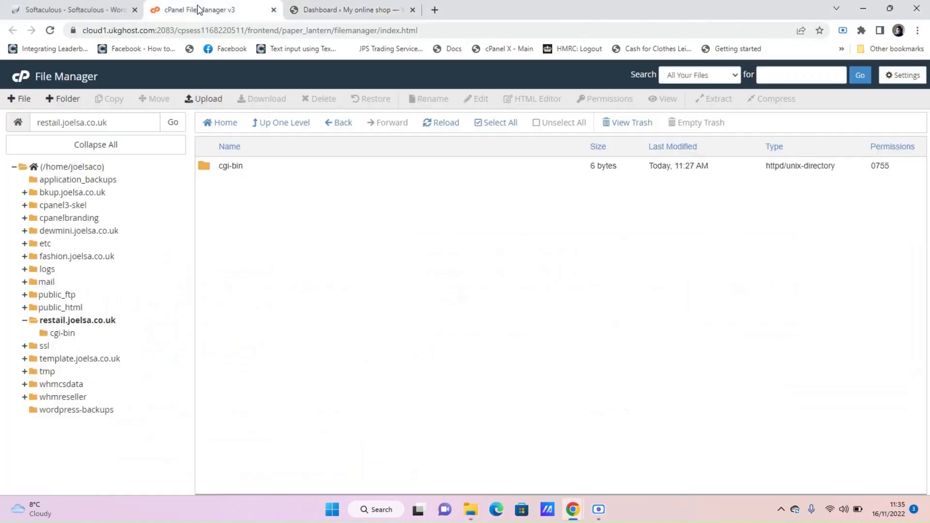
left_click(174, 123)
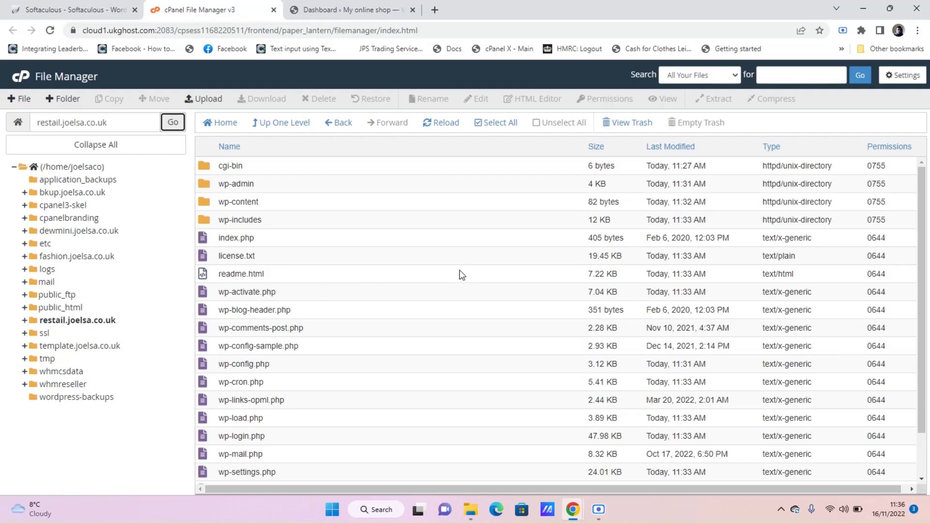
left_click(206, 205)
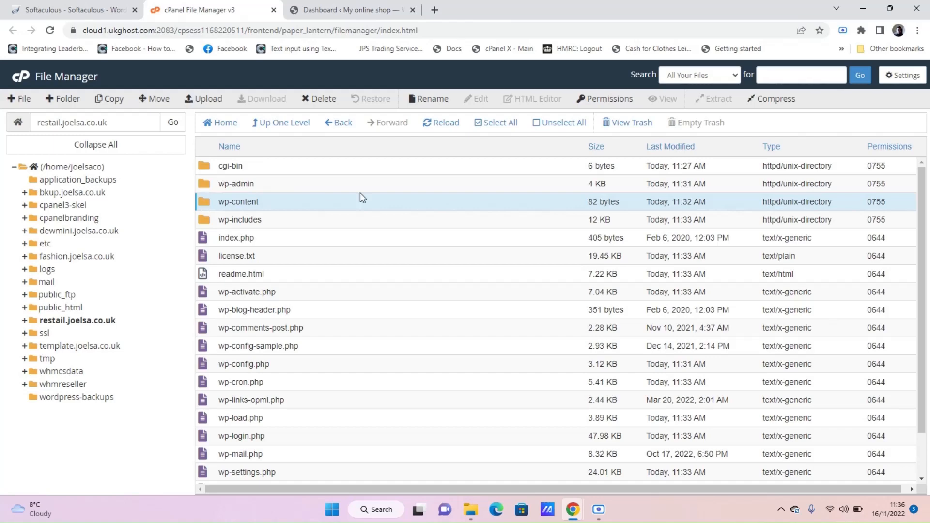
left_click(322, 100)
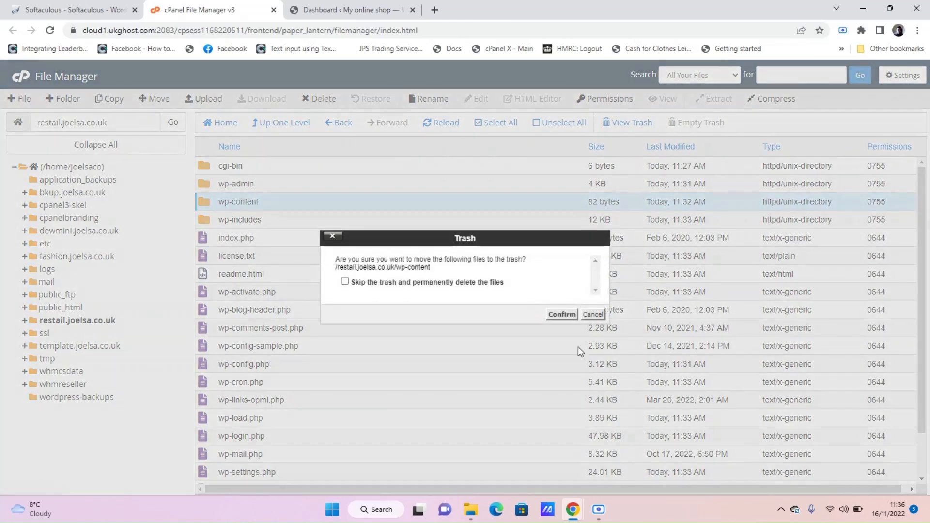
left_click(554, 314)
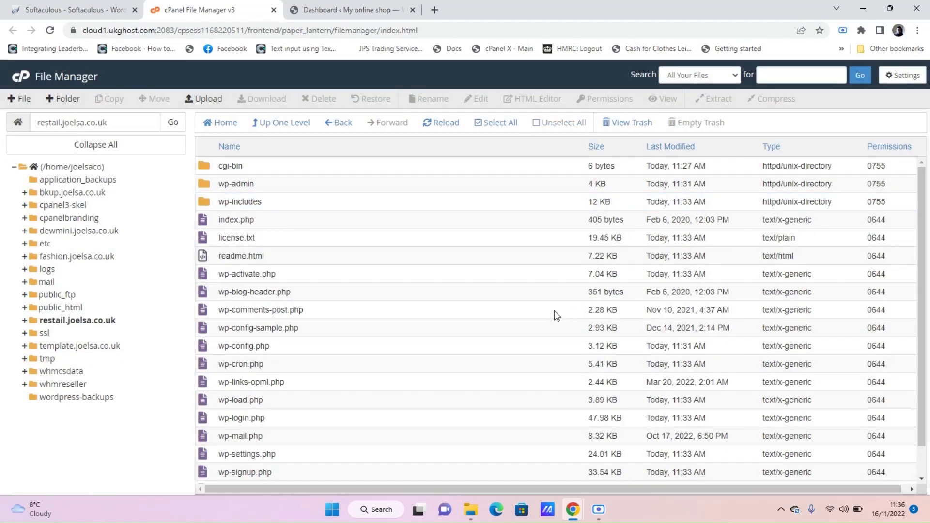
Upload the wp-content zip archive from the local template folder to the restail.joelsa.co.uk folder.
mouse_move(470, 516)
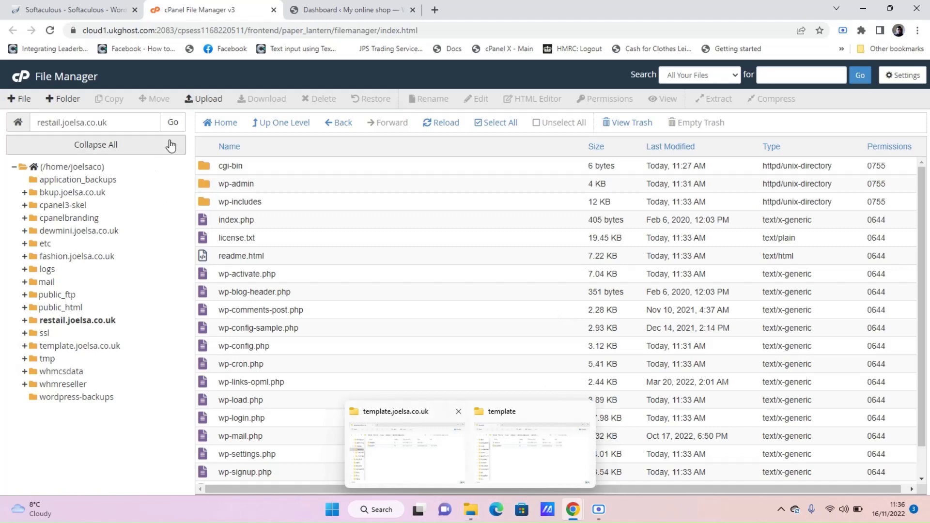
left_click(206, 101)
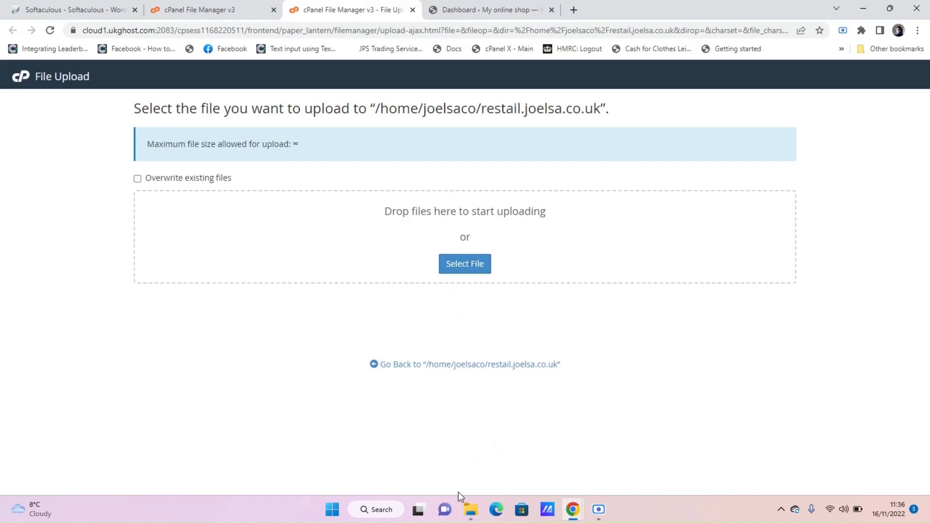
left_click(470, 509)
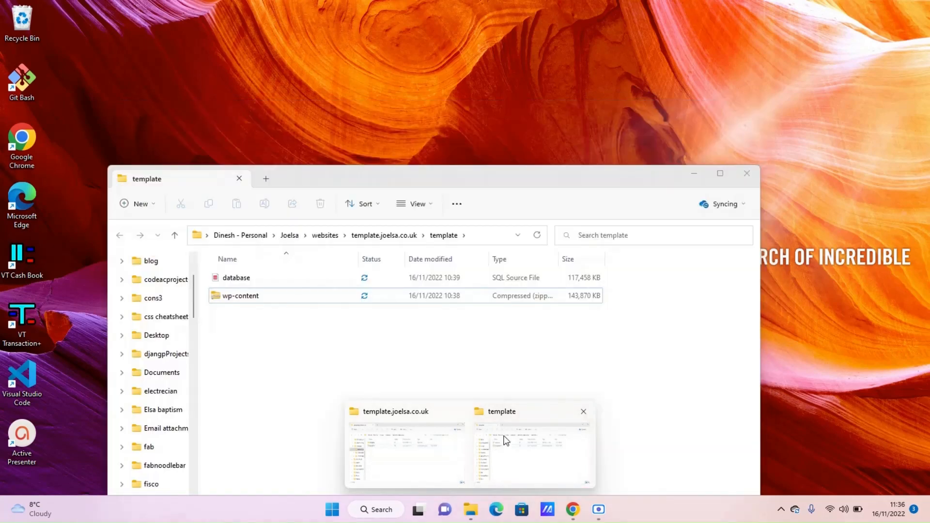
left_click(532, 452)
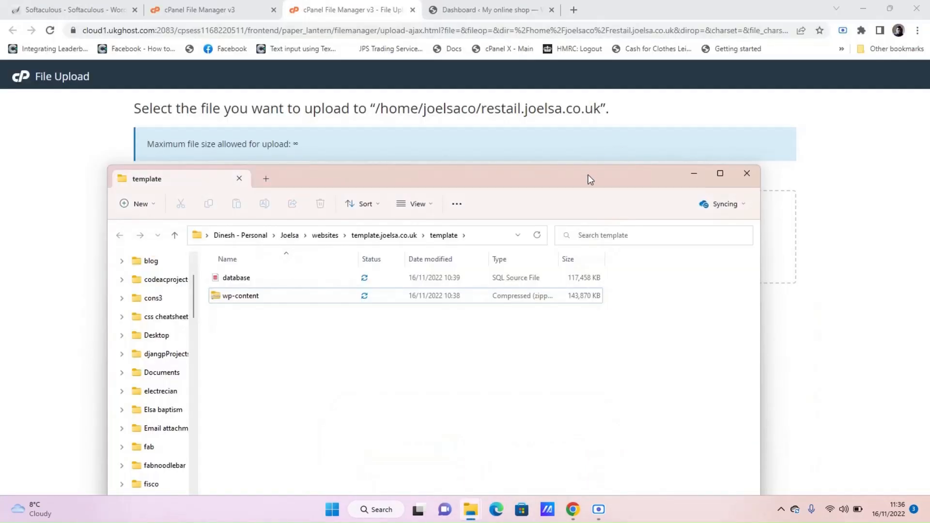
left_click_drag(590, 179, 825, 162)
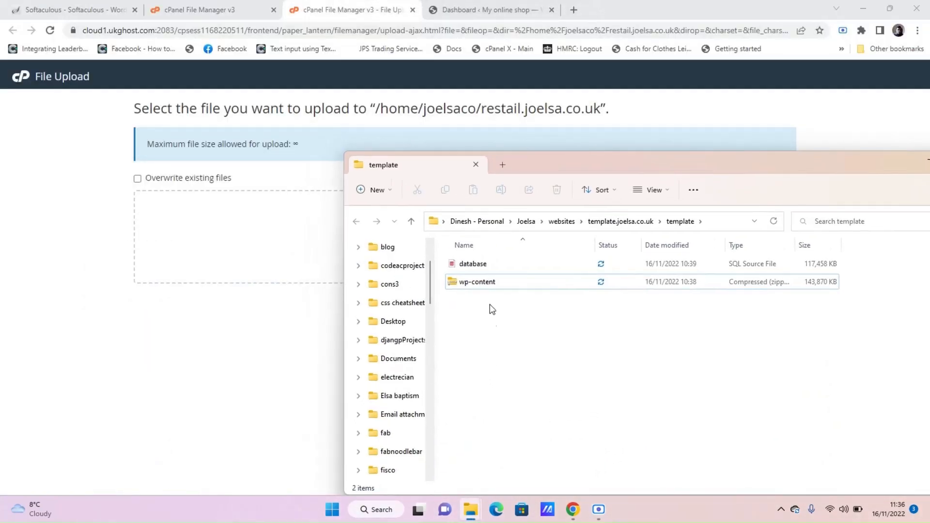
left_click(491, 286)
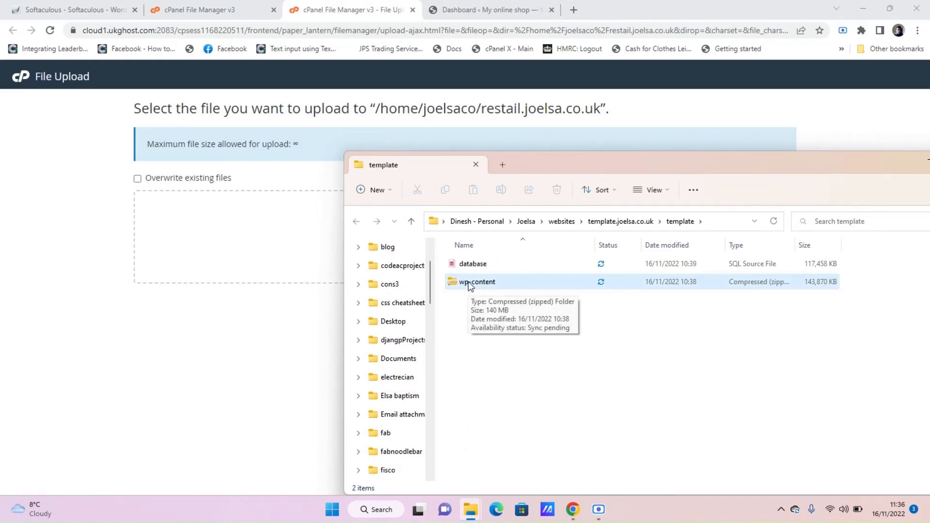
left_click(469, 341)
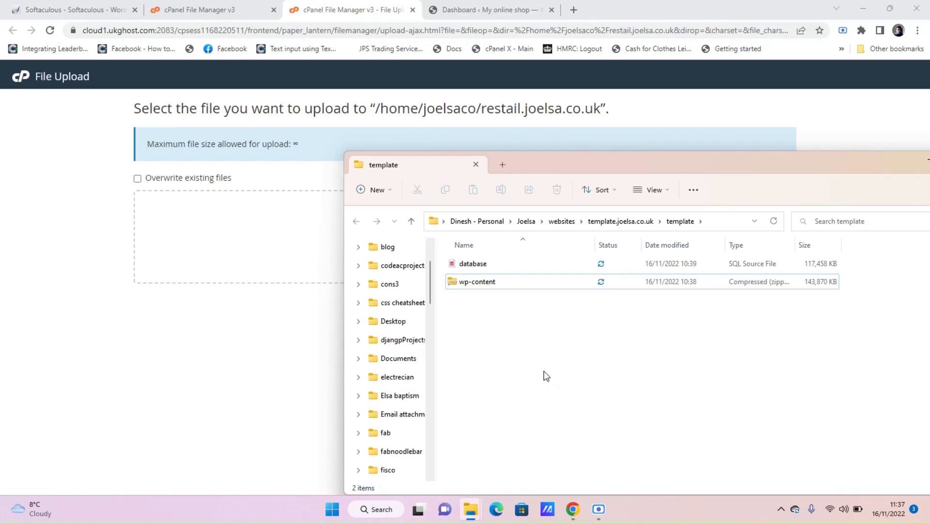
left_click(481, 283)
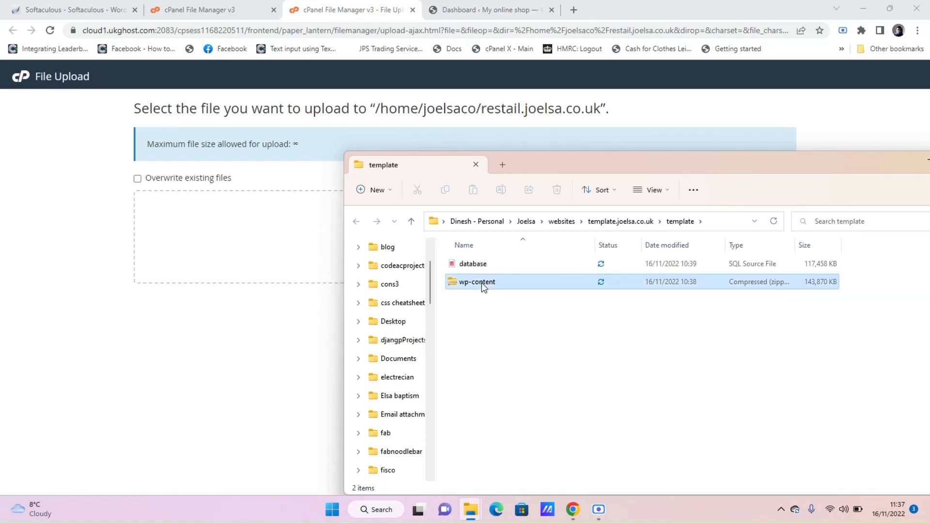
left_click_drag(481, 282, 266, 230)
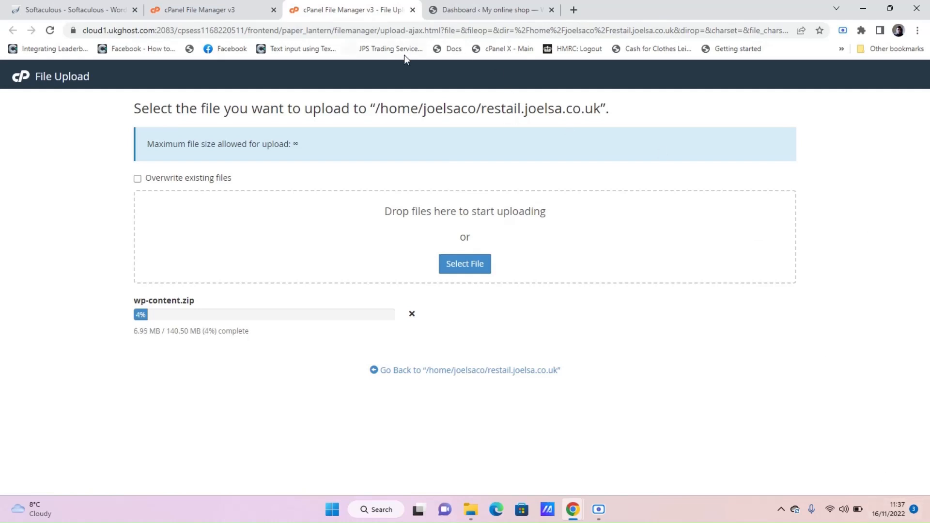
Return to the cPanel main page while the upload runs and open phpMyAdmin from its Databases section.
left_click(197, 11)
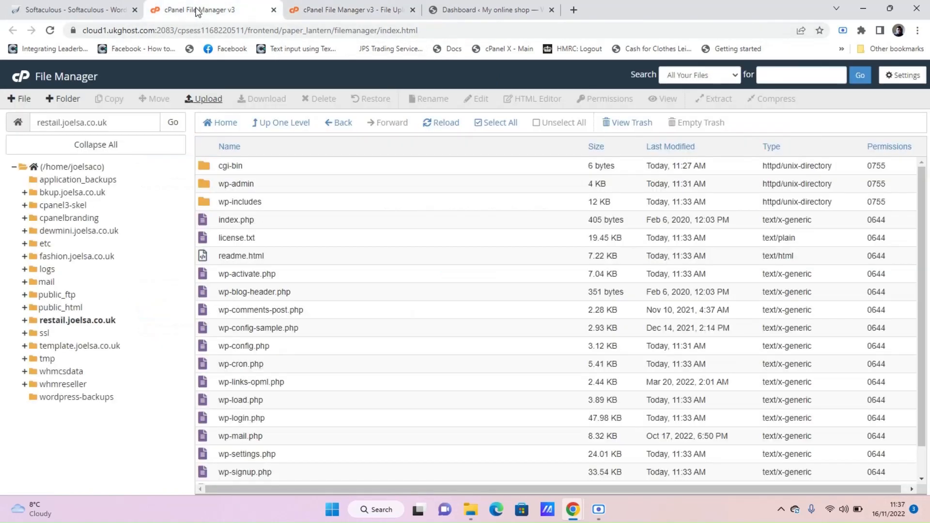
left_click(17, 81)
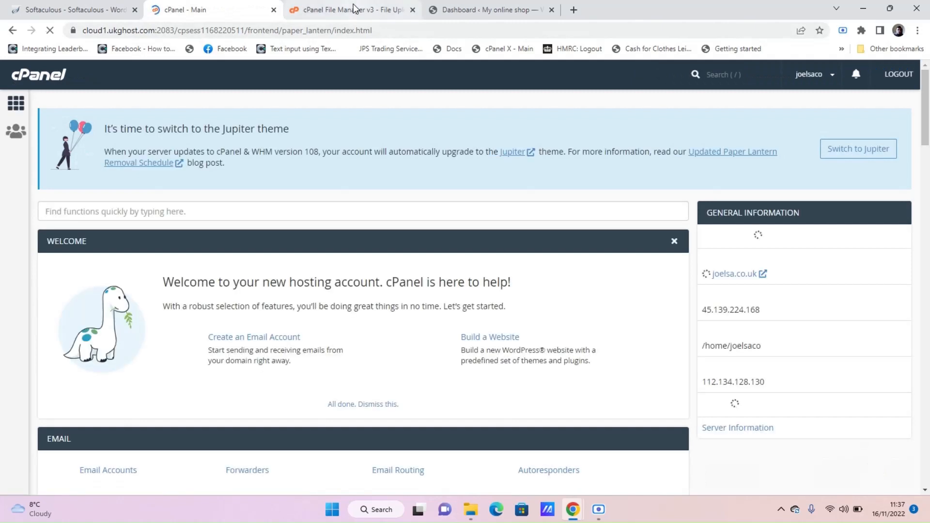
left_click(394, 17)
left_click(231, 8)
scroll(338, 272, "down", 10)
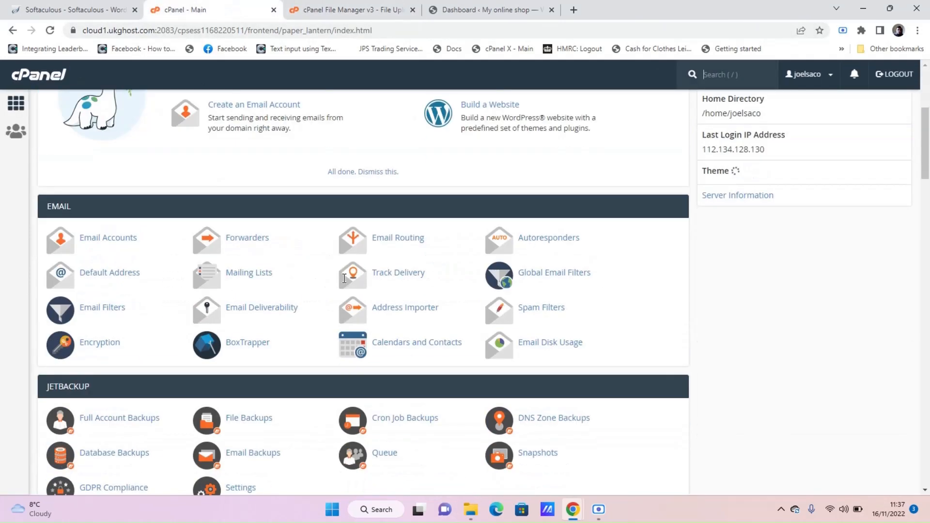
scroll(330, 262, "down", 8)
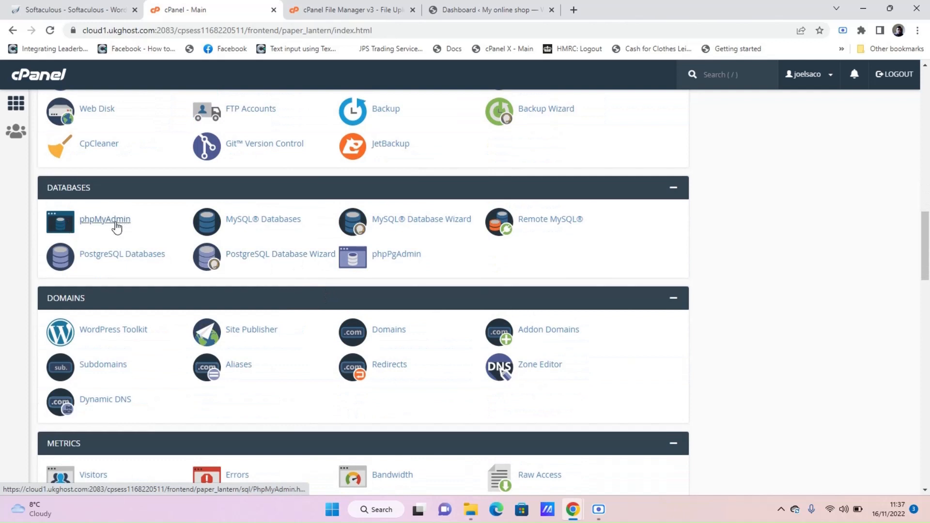
left_click(115, 221)
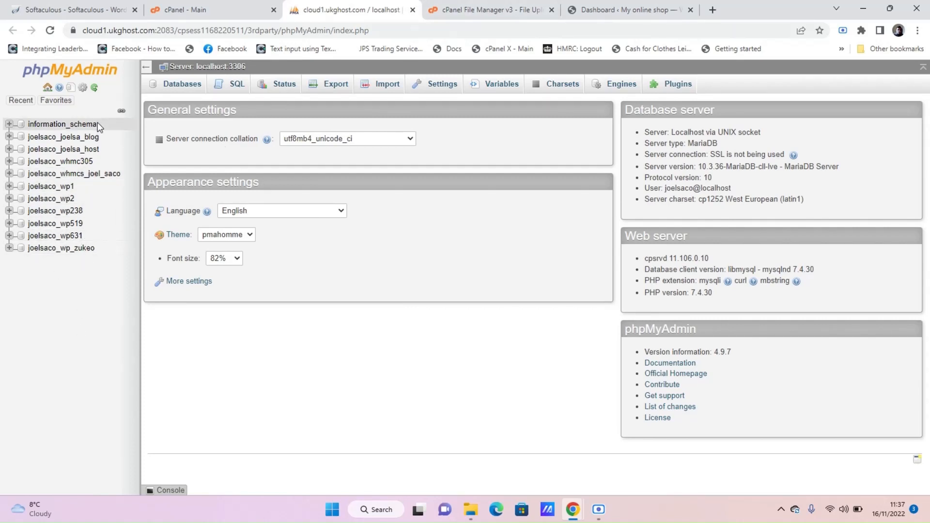
Check the wp-content.zip upload and reopen the restail.joelsa.co.uk folder in cPanel File Manager.
left_click(499, 10)
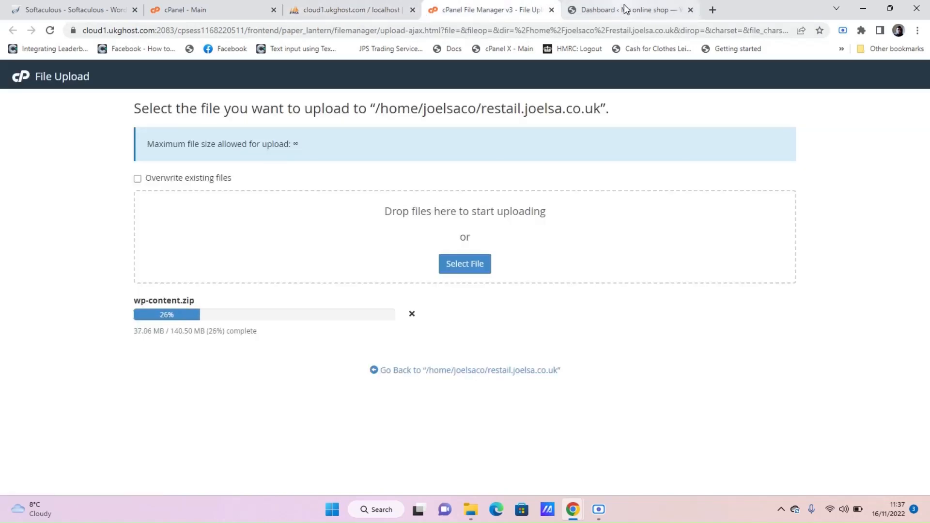
left_click(371, 2)
left_click(242, 9)
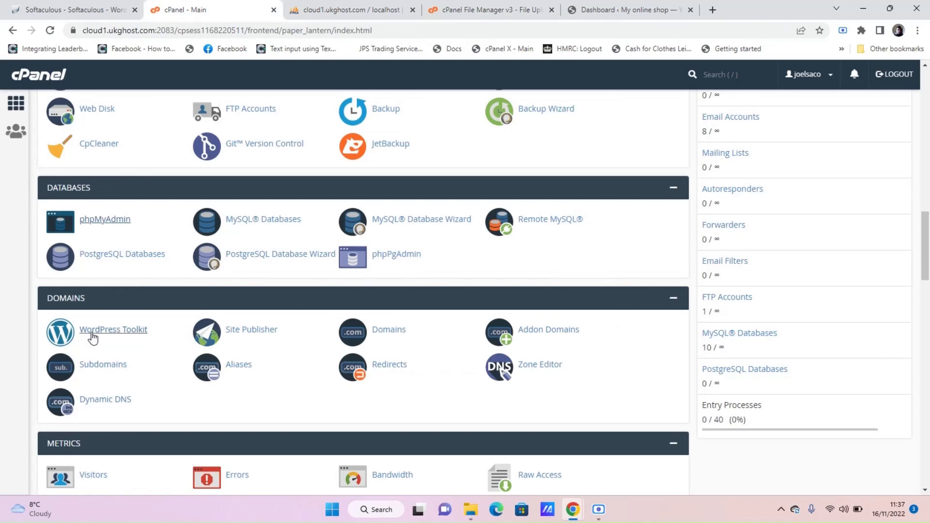
scroll(96, 235, "up", 2)
left_click(94, 191)
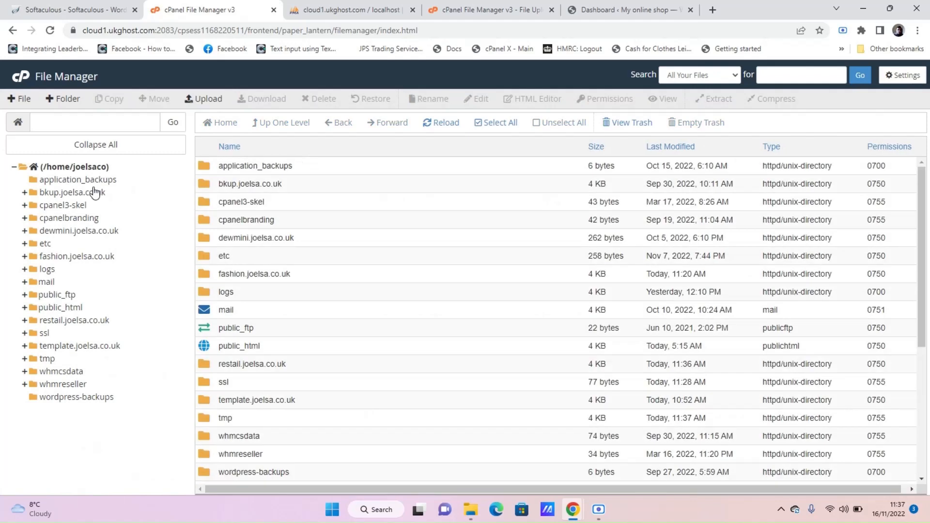
left_click(79, 320)
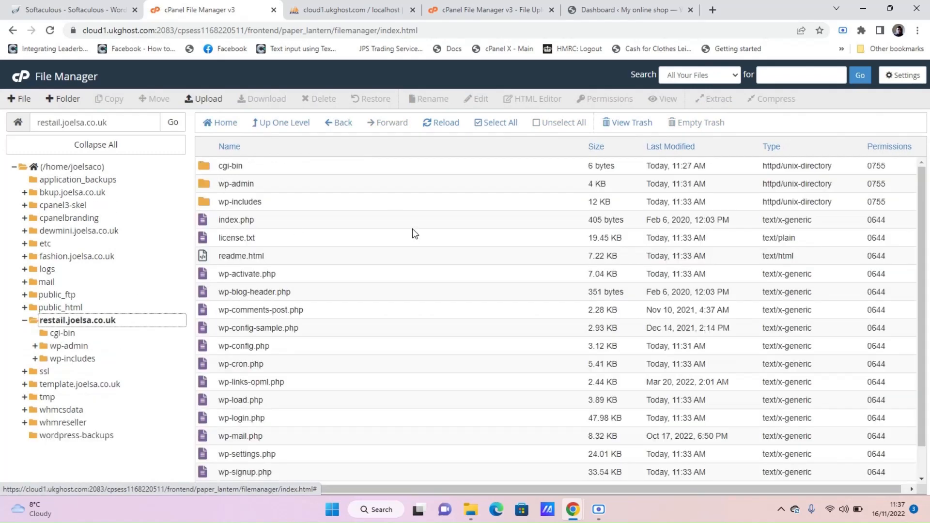
Open wp-config.php in the code editor and look up the site's database name.
left_click(207, 345)
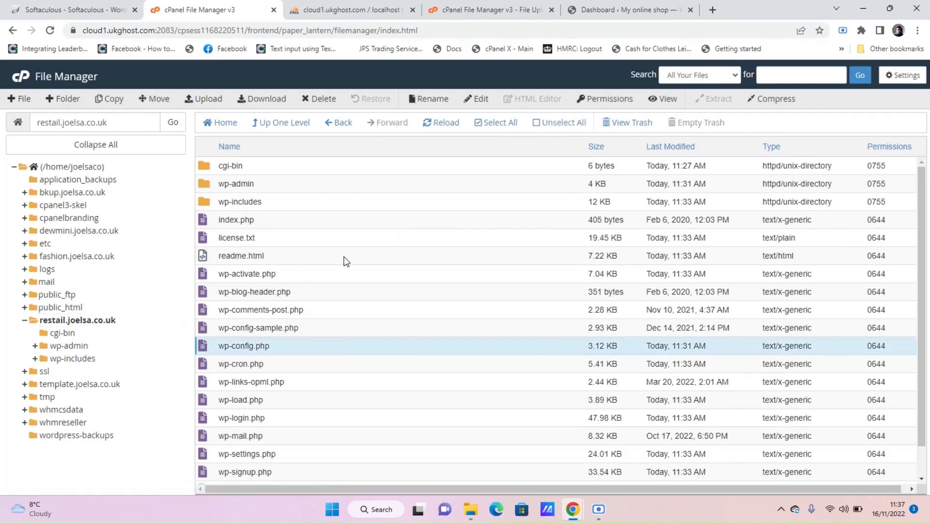
left_click(481, 99)
left_click(566, 367)
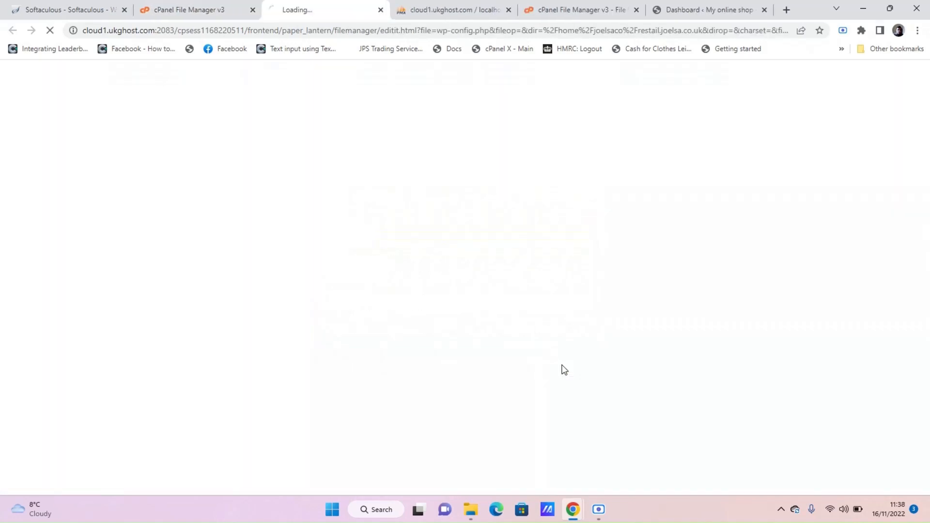
scroll(303, 191, "down", 3)
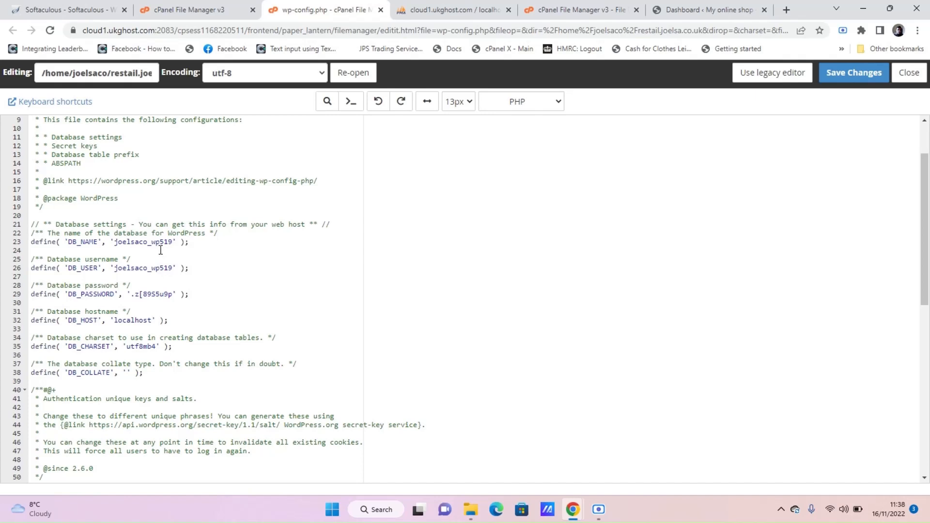
Drop all tables of the joelsaco_wp519 database in phpMyAdmin, confirming the query.
left_click(459, 5)
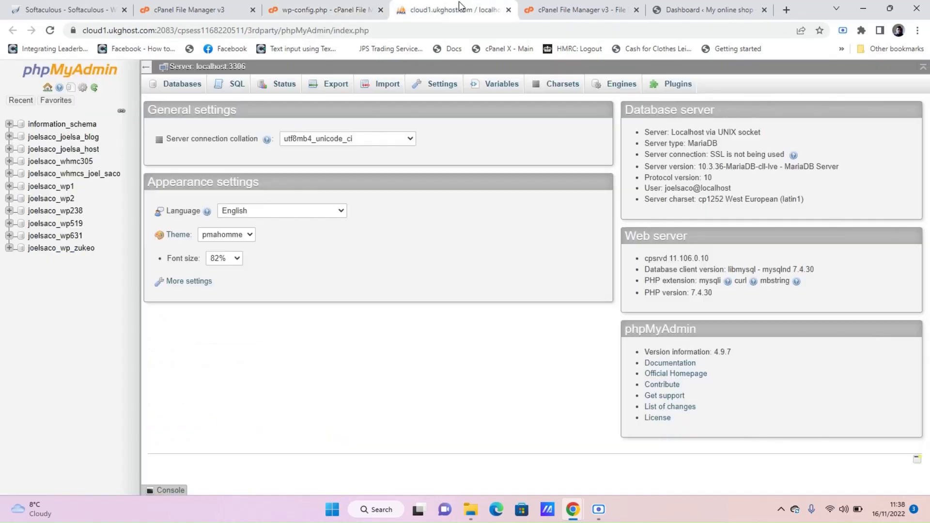
left_click(66, 225)
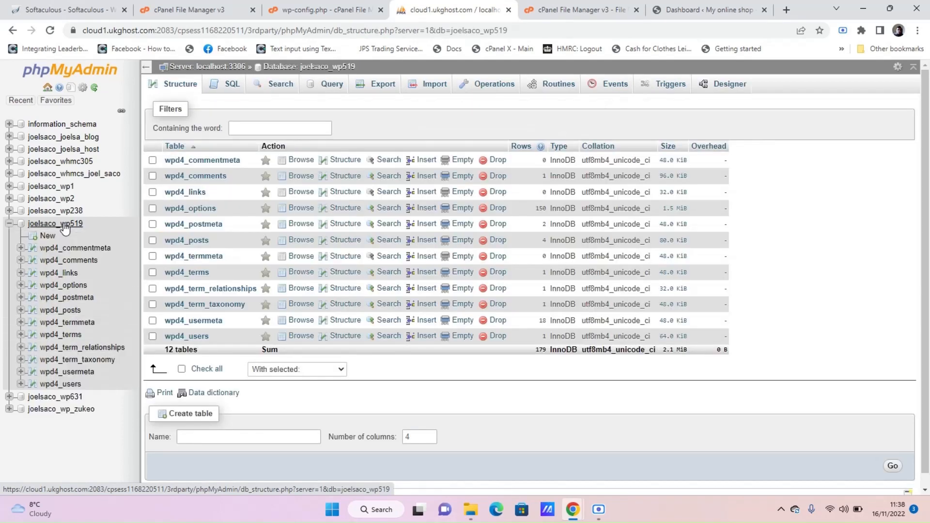
left_click(203, 373)
left_click(332, 369)
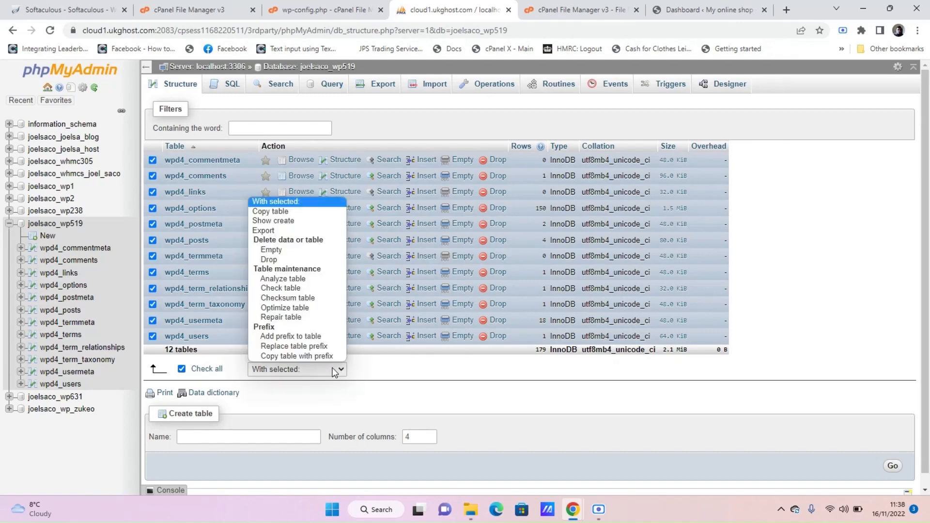
left_click(303, 259)
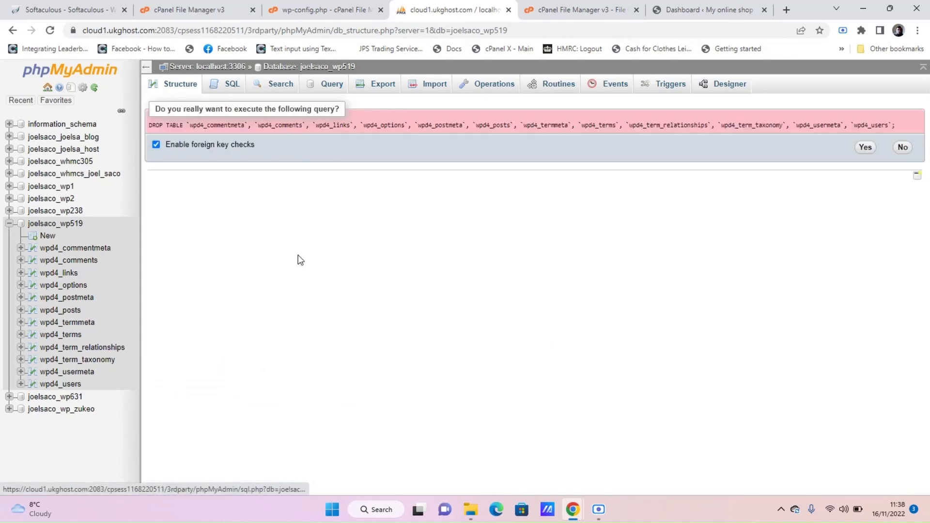
left_click(865, 148)
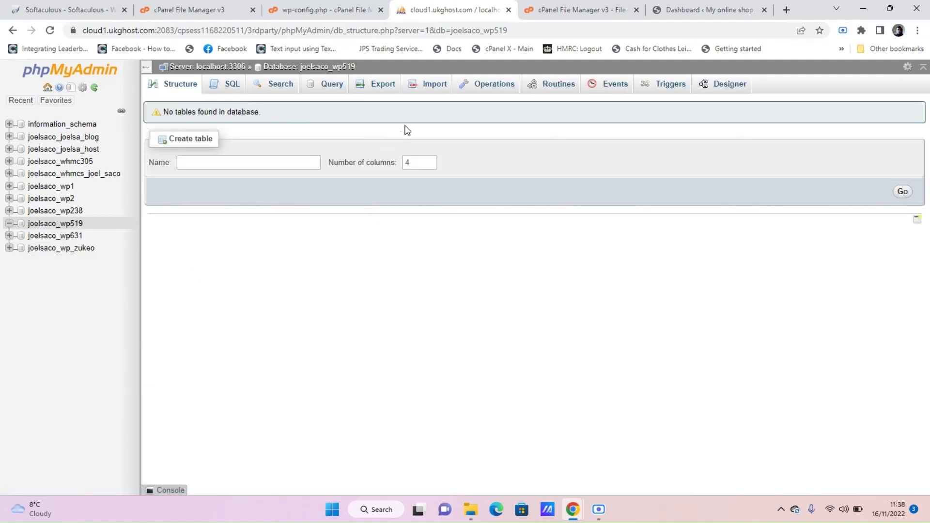
Import the database SQL file from the local template folder into the joelsaco_wp519 database.
left_click(435, 87)
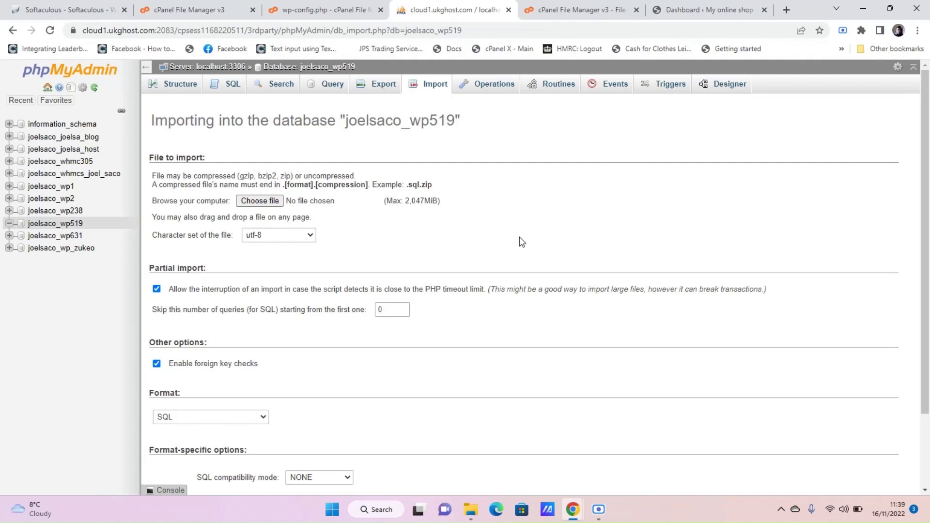
left_click(258, 201)
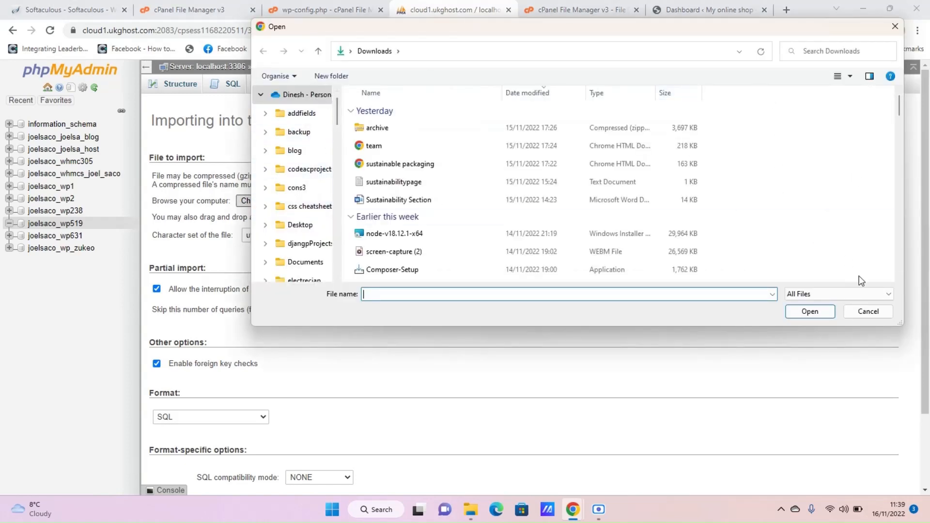
left_click(868, 311)
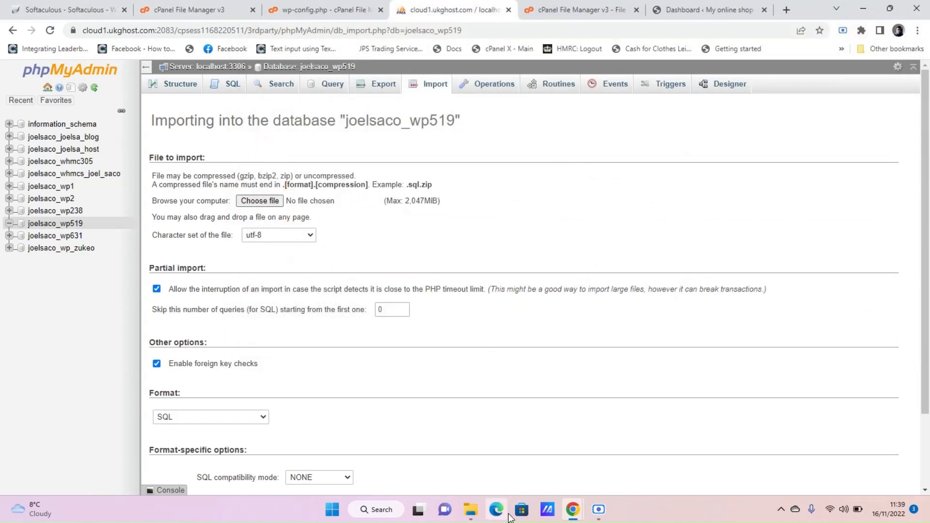
left_click(471, 513)
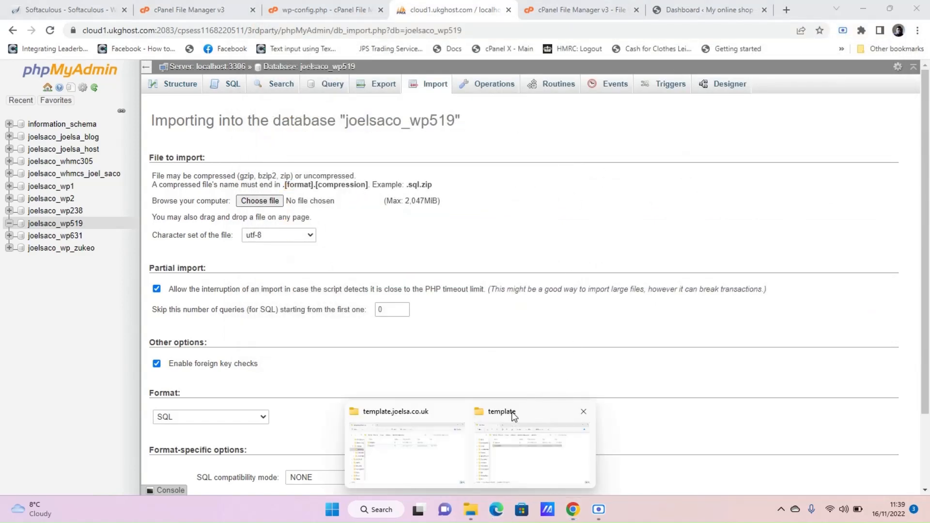
left_click(513, 416)
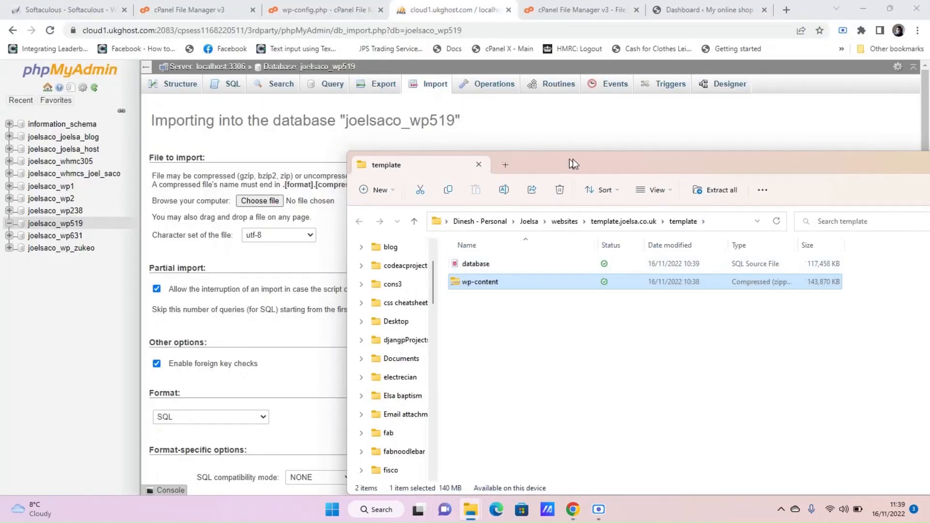
left_click_drag(570, 160, 750, 140)
left_click(664, 246)
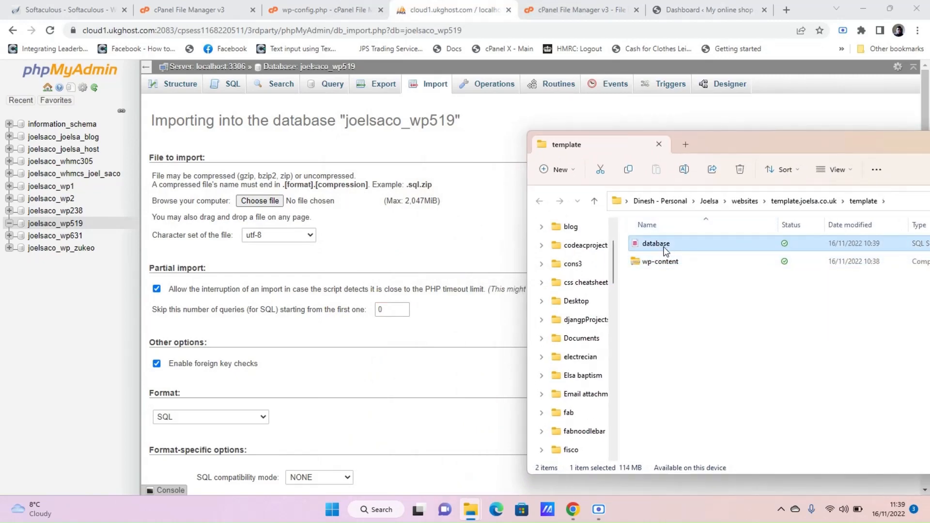
left_click_drag(664, 245, 330, 215)
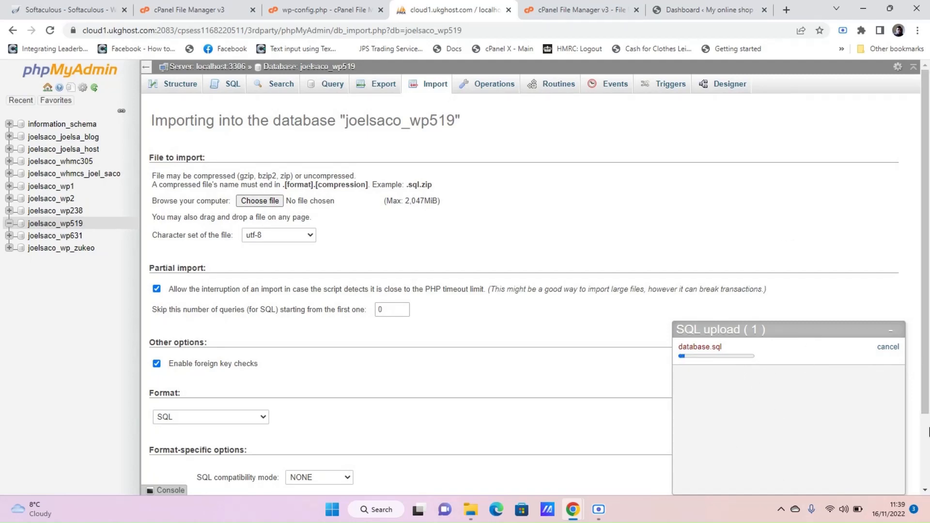
Extract wp-content.zip into the restail.joelsa.co.uk folder in cPanel File Manager.
left_click(563, 9)
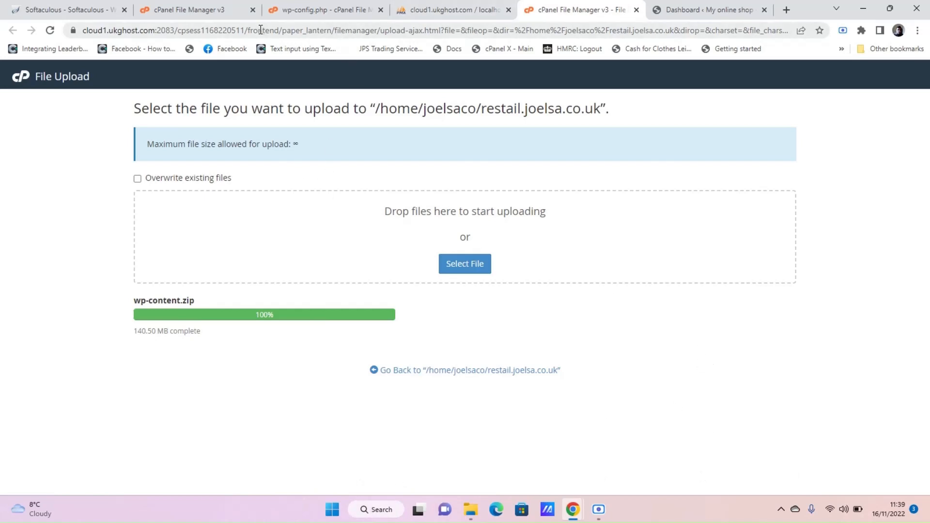
left_click(208, 15)
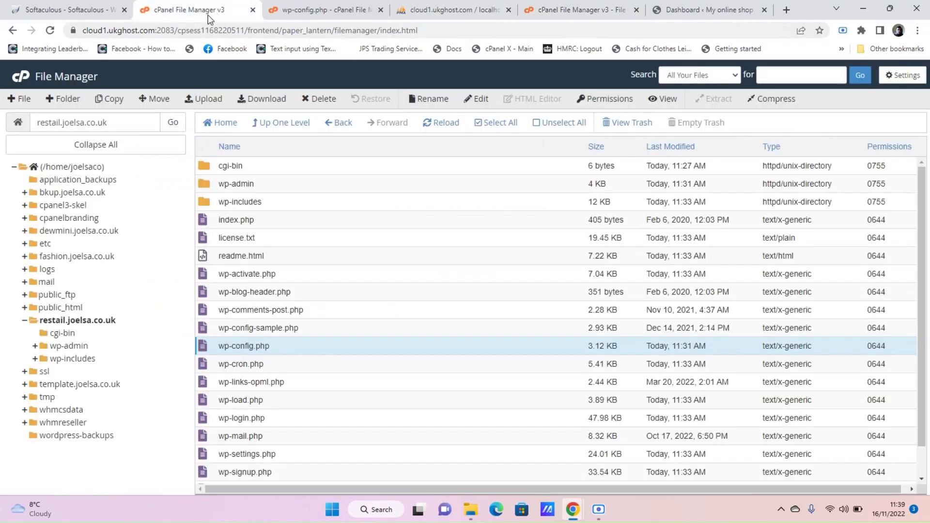
left_click(168, 127)
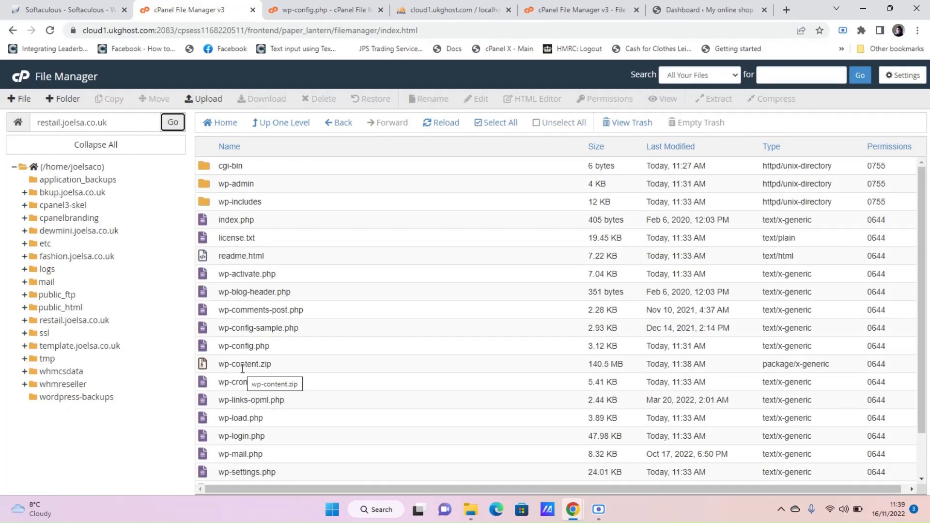
left_click(213, 369)
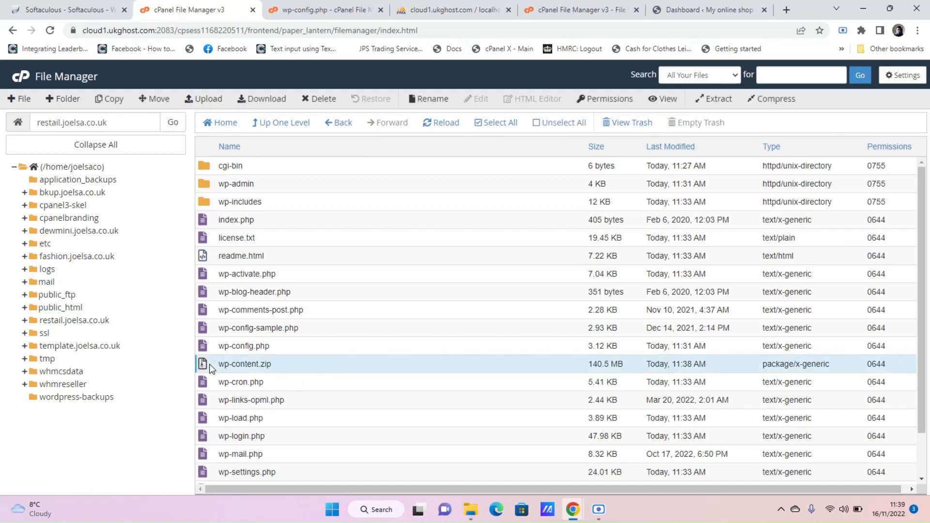
left_click(722, 98)
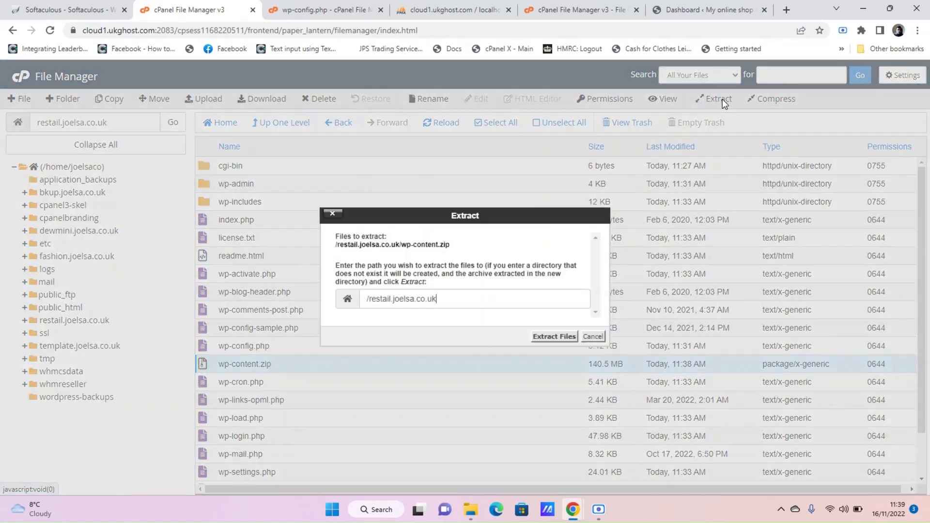
left_click(555, 337)
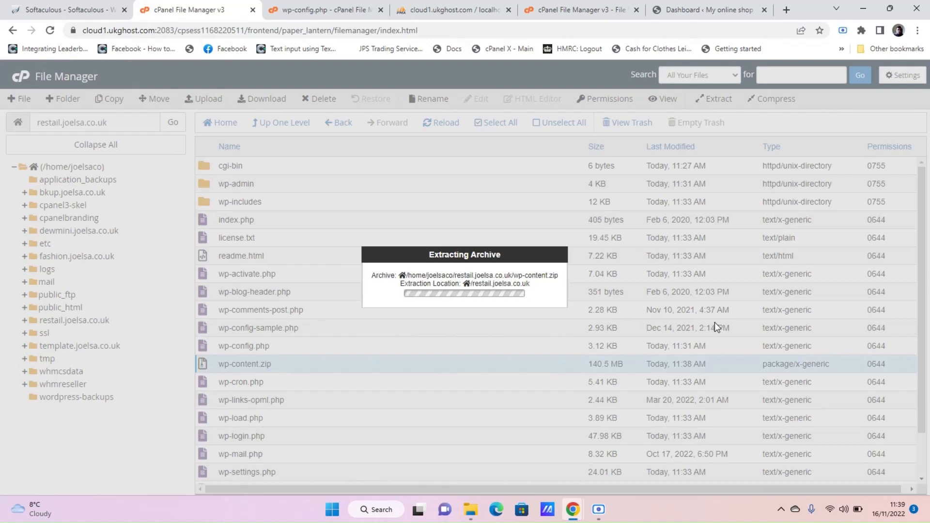
Check the database.sql import progress in phpMyAdmin, and return to File Manager to close the wp-content.zip extraction results.
left_click(448, 12)
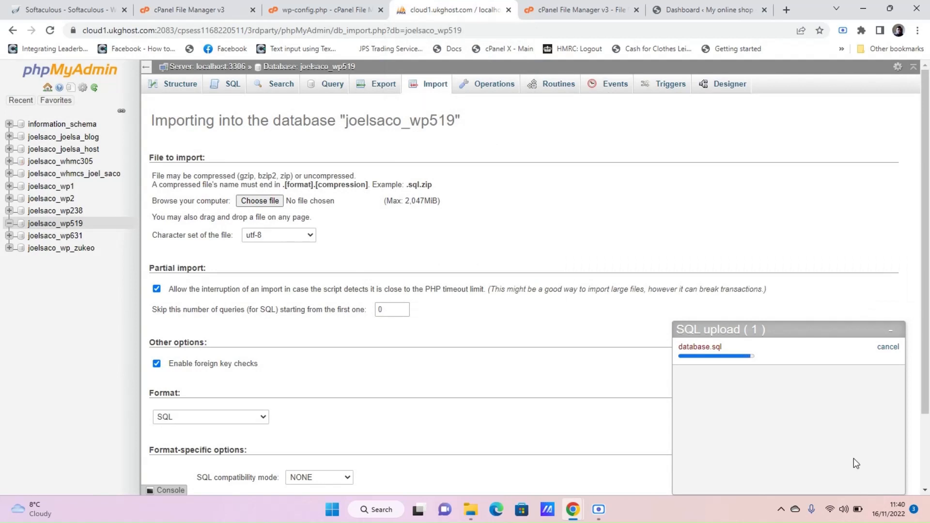
left_click(580, 8)
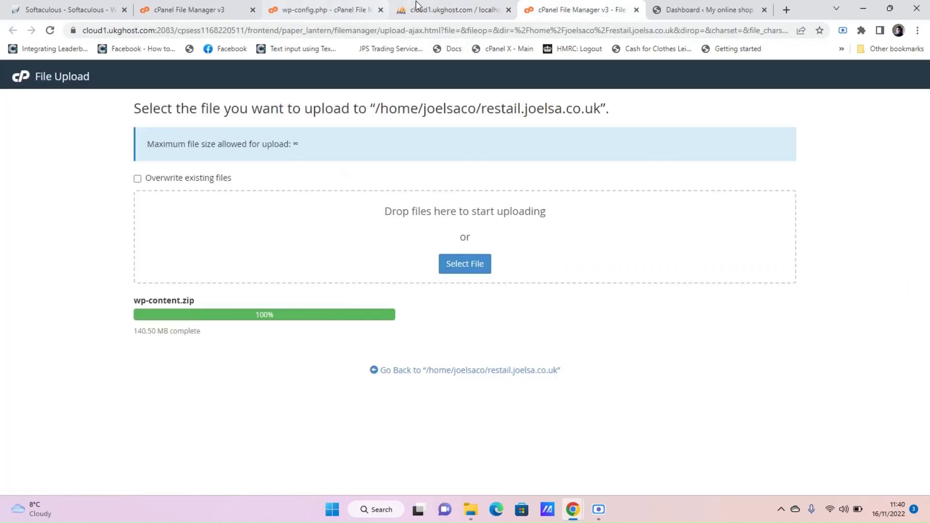
left_click(319, 9)
left_click(440, 11)
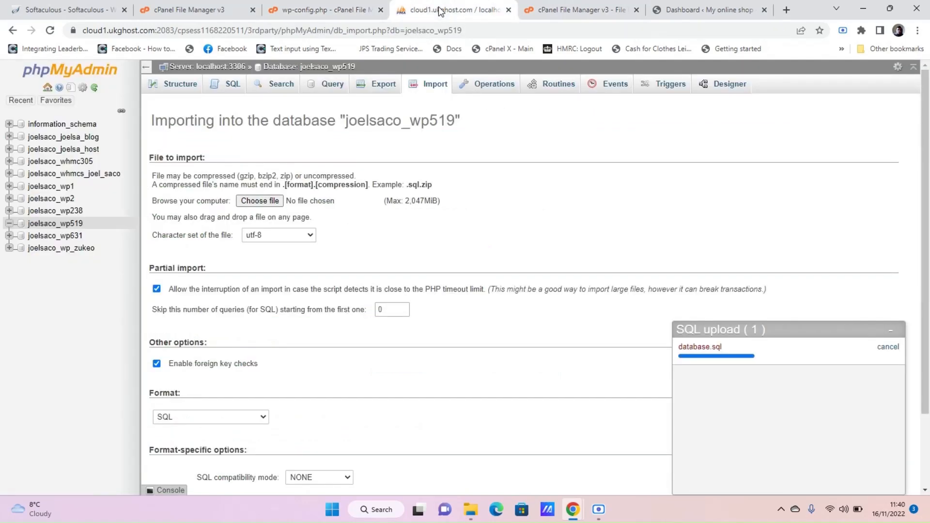
left_click(223, 11)
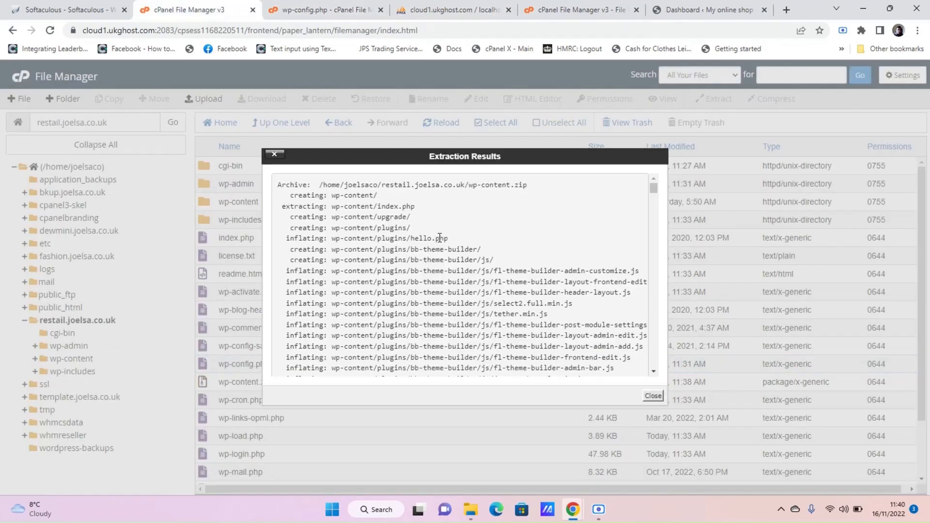
left_click(652, 396)
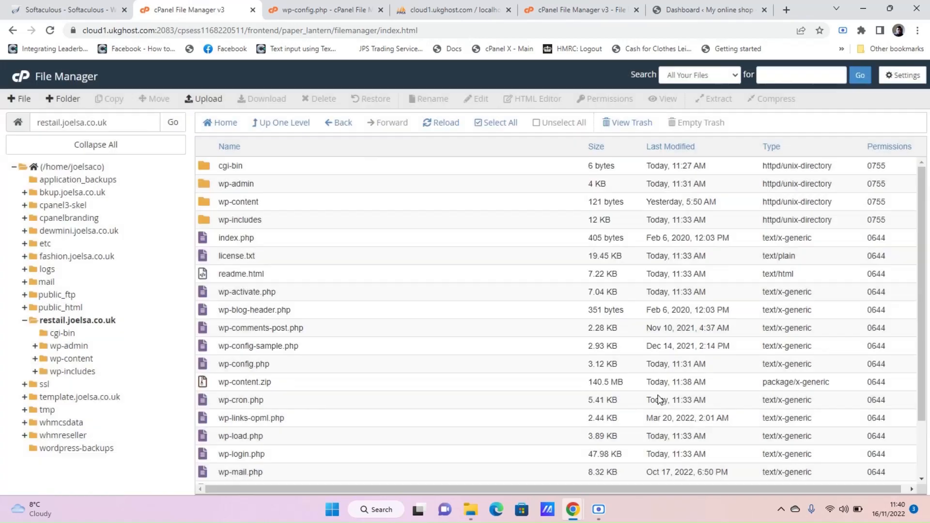
Delete wp-content.zip from the restail.joelsa.co.uk folder permanently, skipping the trash.
left_click(172, 130)
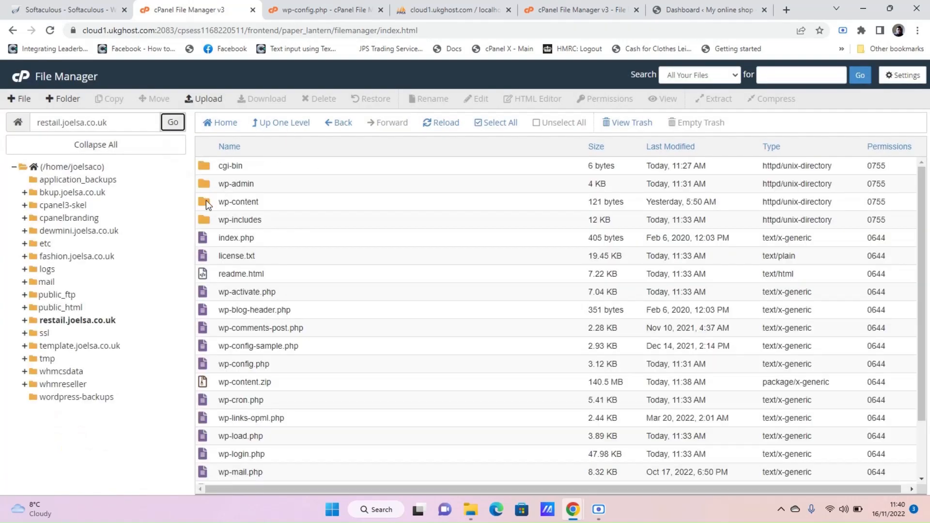
left_click(224, 380)
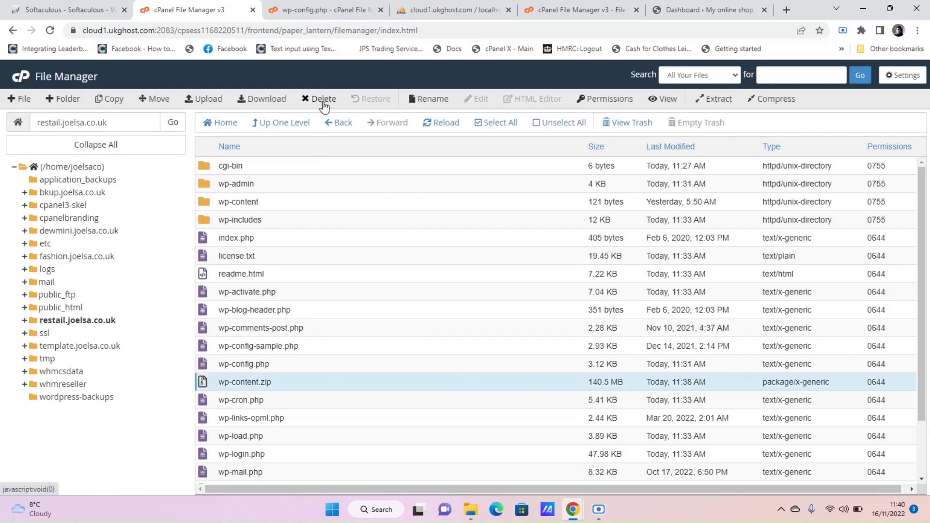
left_click(323, 100)
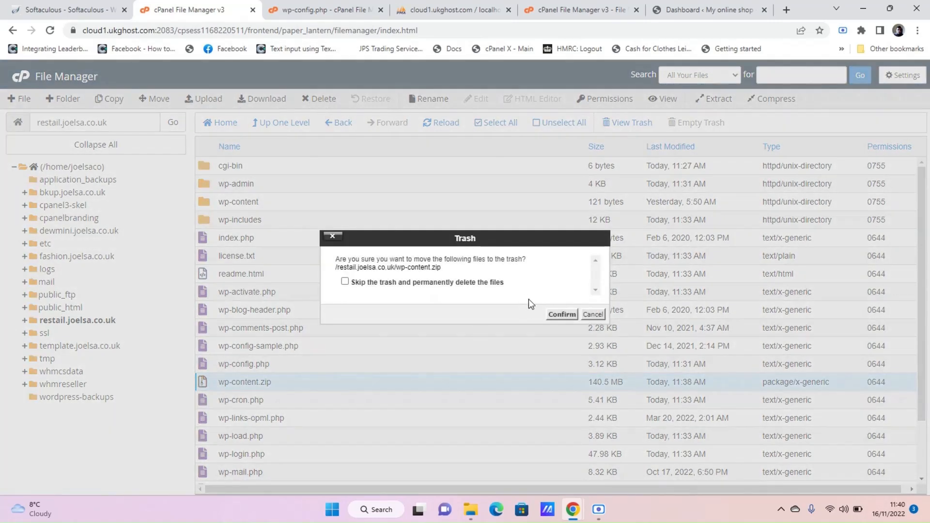
left_click(383, 281)
left_click(559, 316)
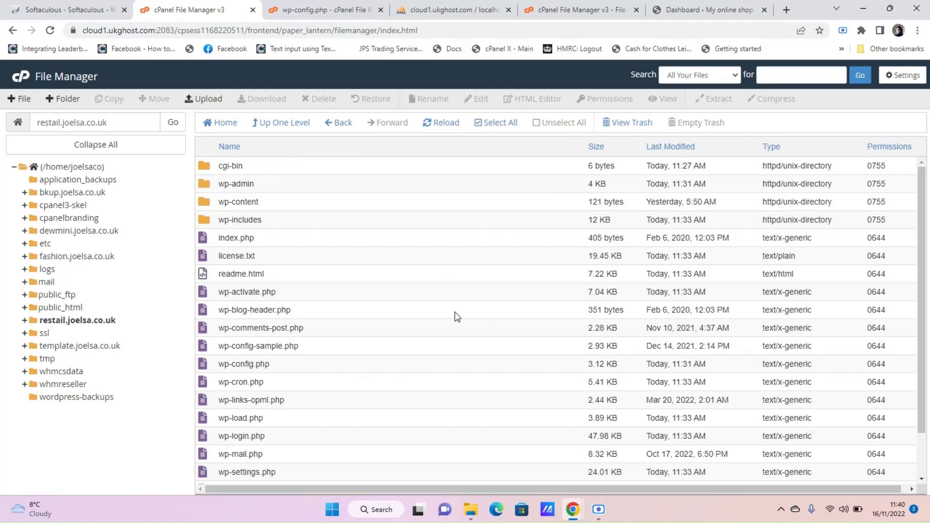
Check the database.sql import in phpMyAdmin, dismiss the upload status and review the tables of the joelsaco_wp519 database.
left_click(702, 11)
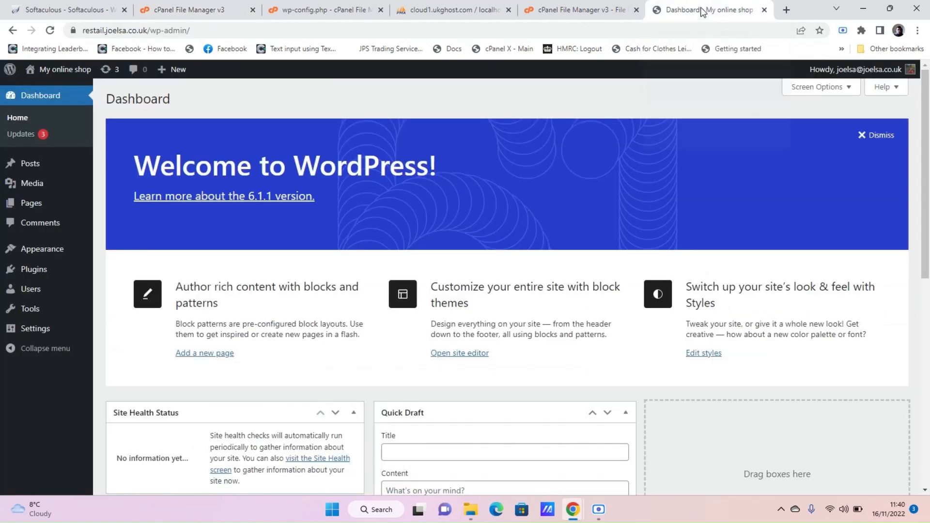
left_click(571, 11)
left_click(441, 11)
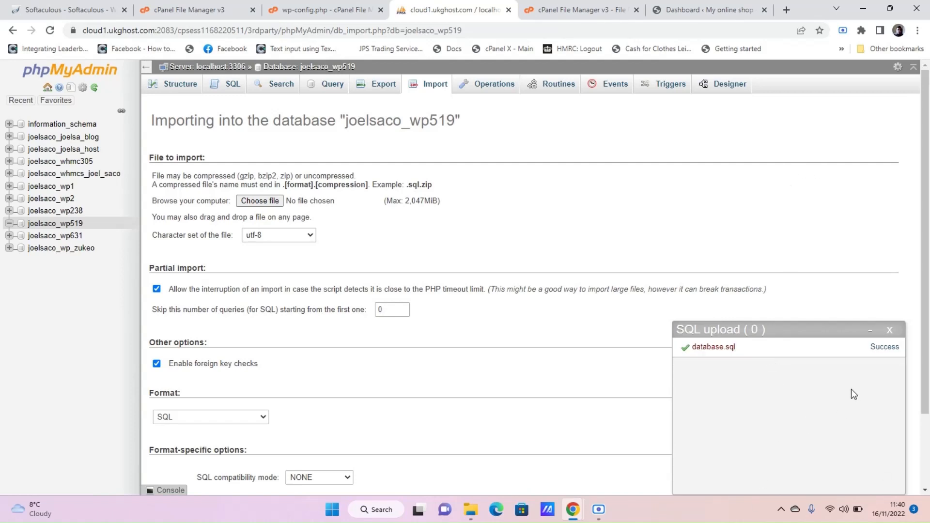
left_click(889, 330)
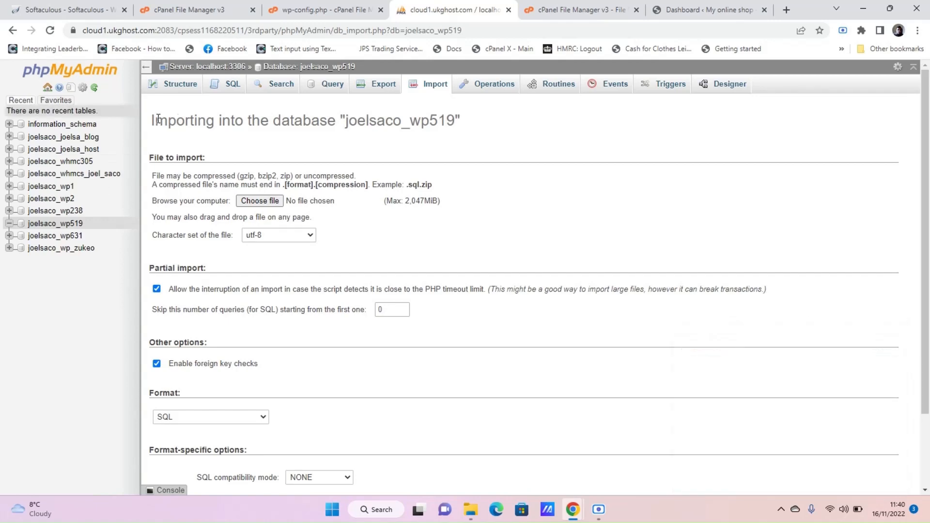
left_click(69, 226)
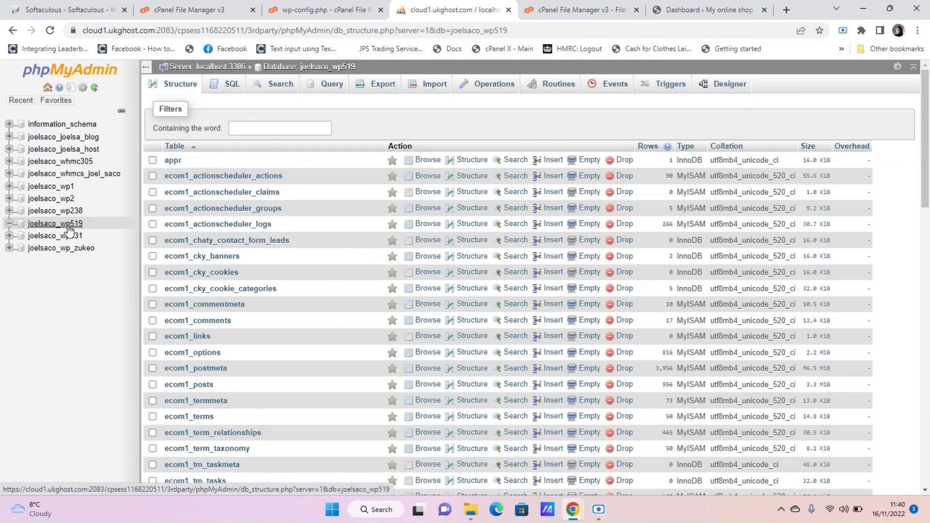
scroll(260, 241, "down", 8)
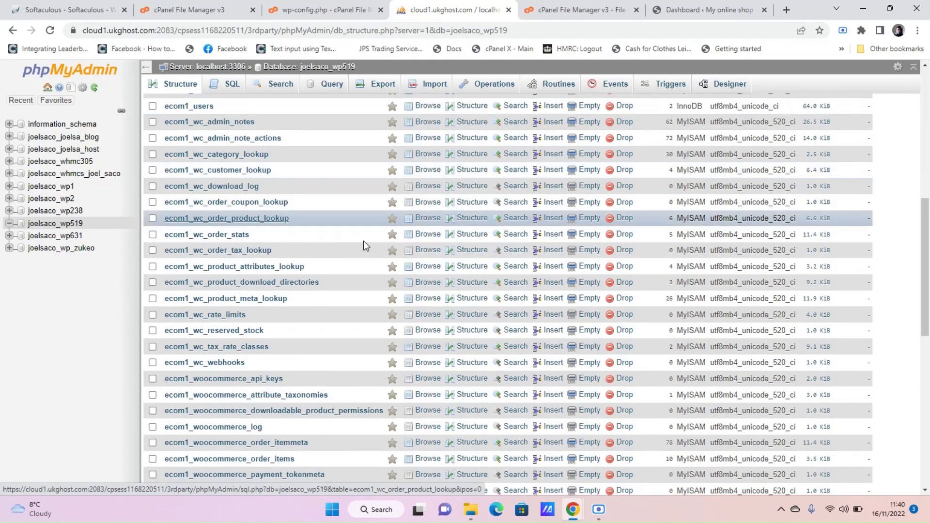
scroll(439, 261, "up", 5)
scroll(438, 258, "up", 5)
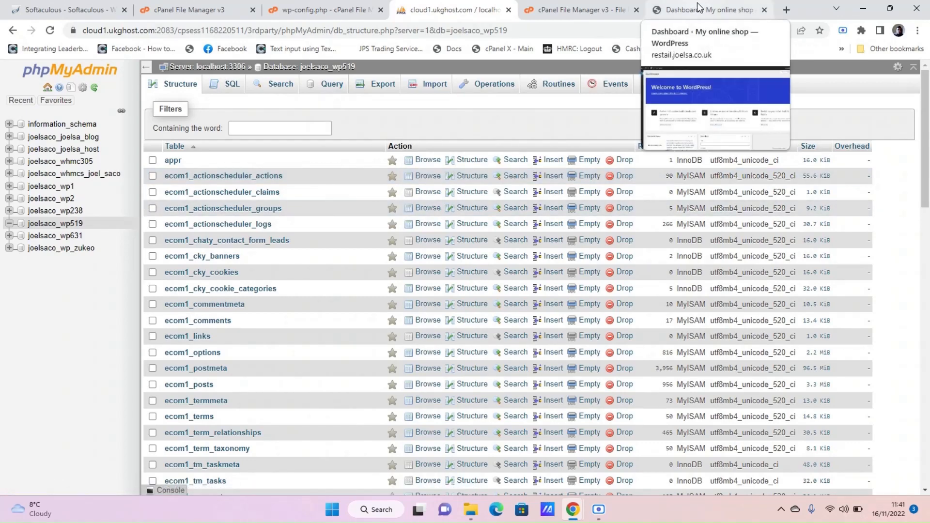
Reopen the site's wp-config.php in the code editor and compare its table prefix with the imported tables in phpMyAdmin.
left_click(361, 9)
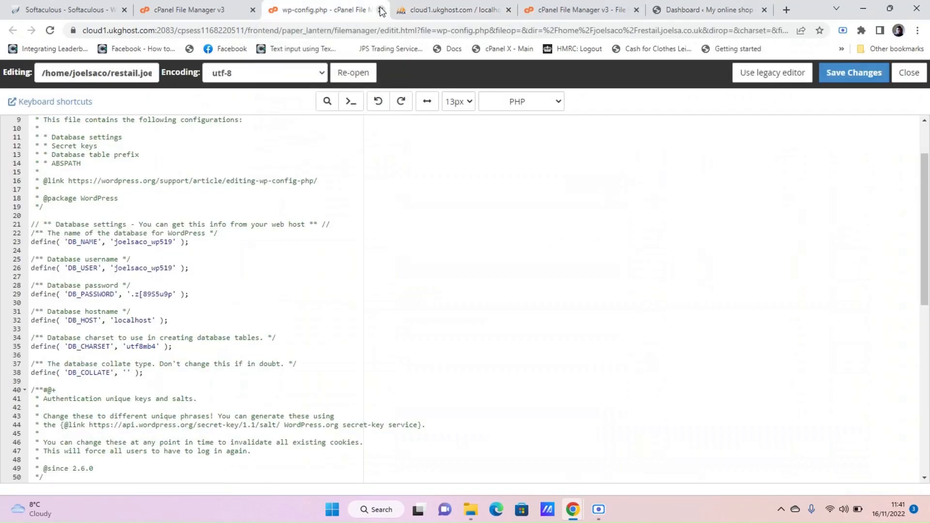
left_click(382, 10)
left_click(217, 10)
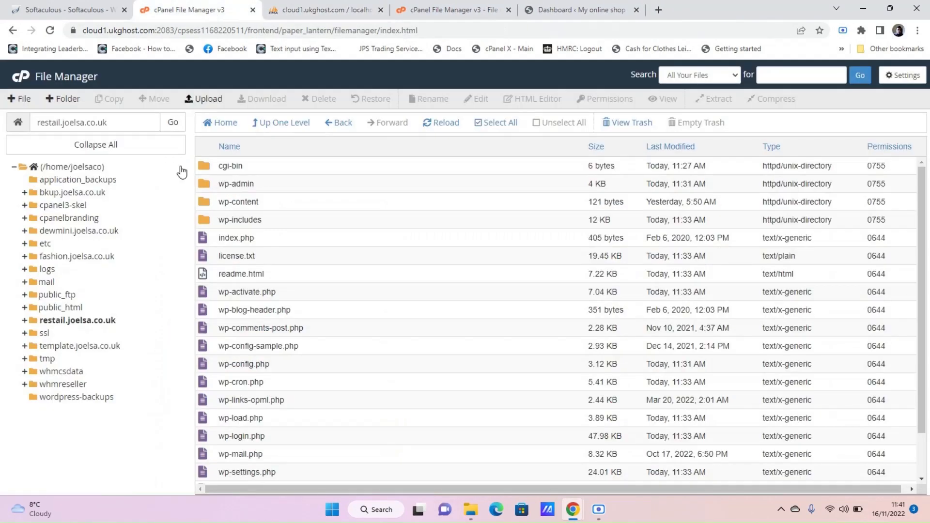
left_click(174, 123)
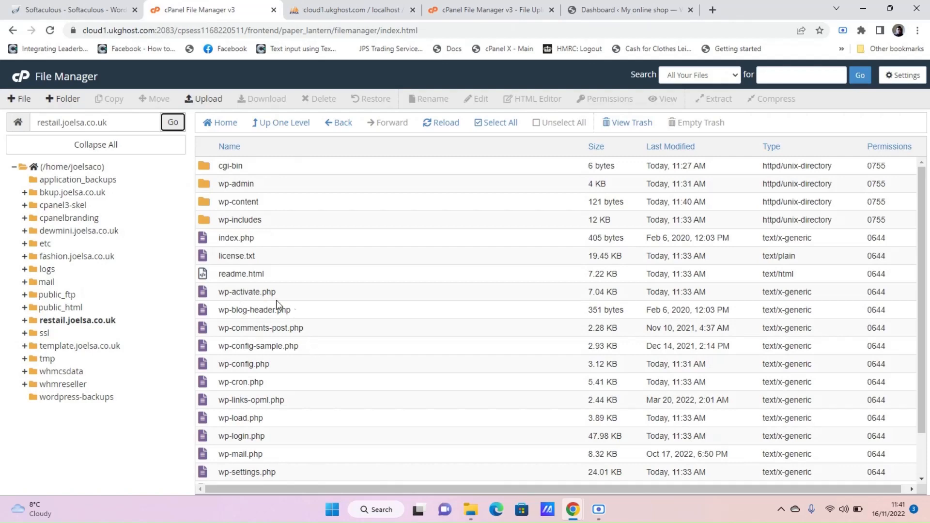
left_click(210, 371)
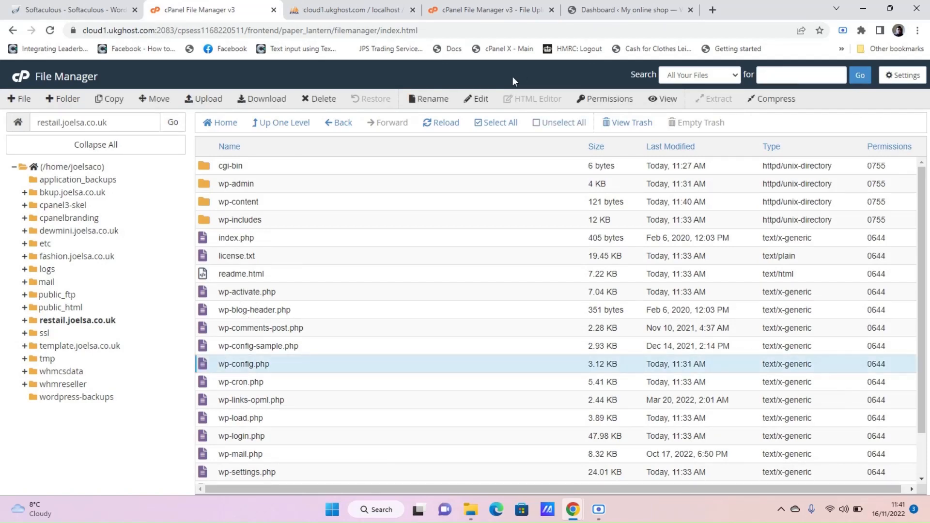
left_click(480, 97)
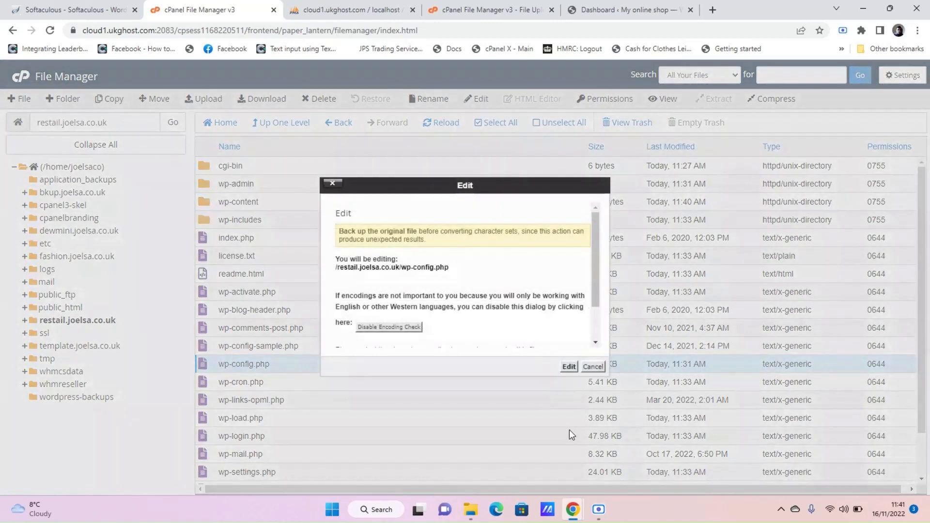
left_click(569, 366)
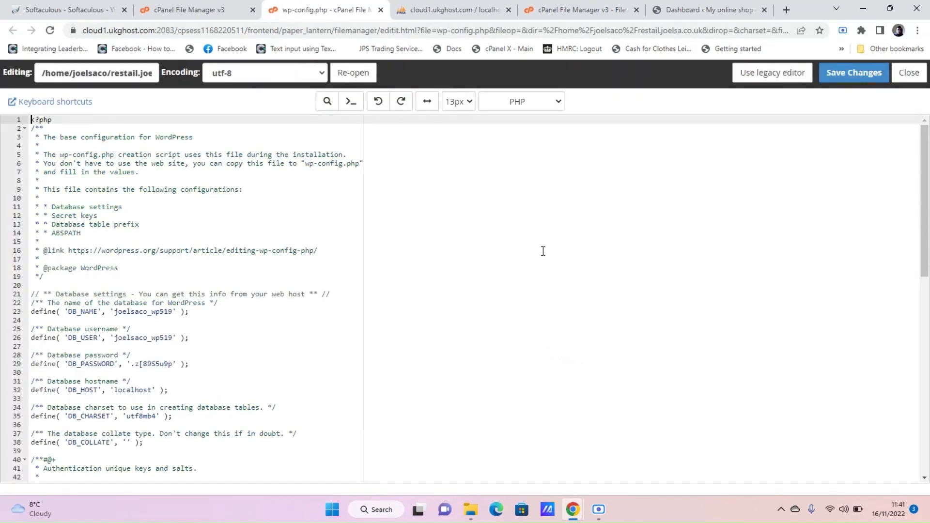
scroll(540, 251, "down", 6)
scroll(537, 254, "down", 3)
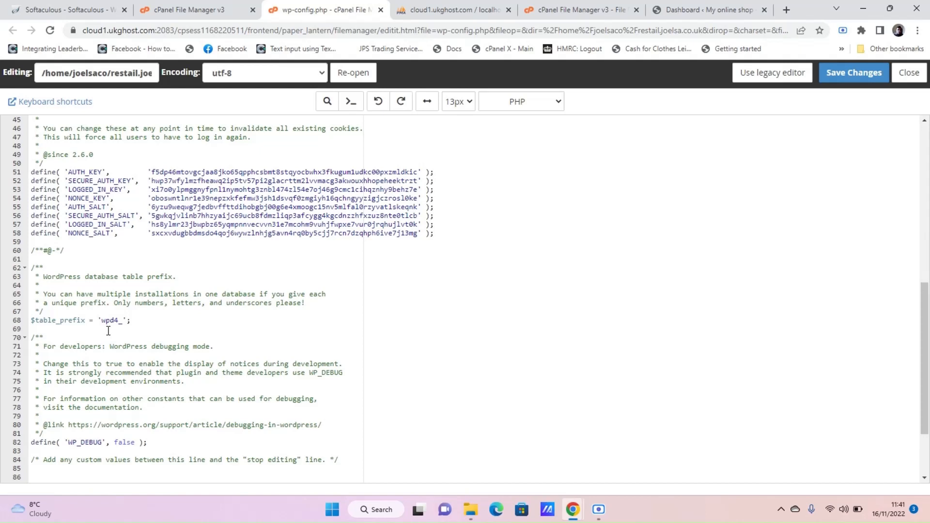
left_click(453, 9)
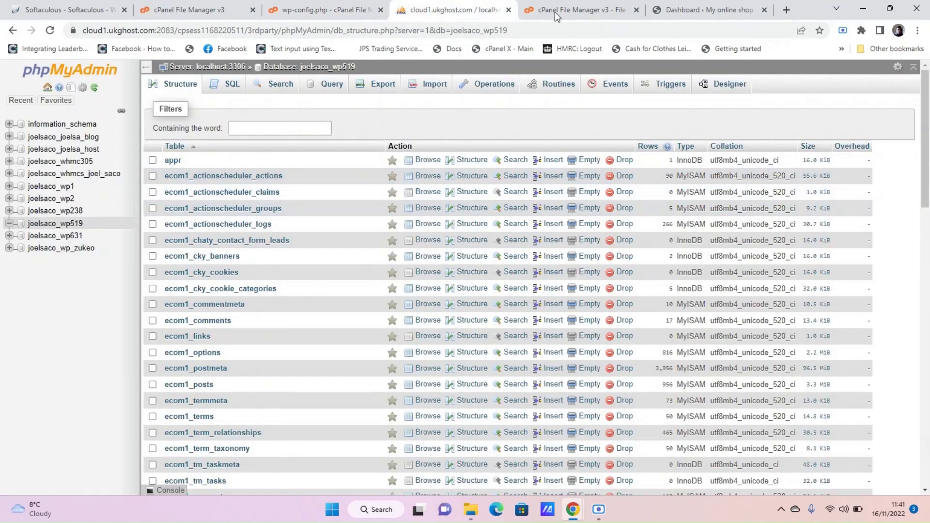
left_click(325, 10)
Set $table_prefix in wp-config.php to 'ecom1_', save the changes and close the editor.
scroll(168, 366, "down", 2)
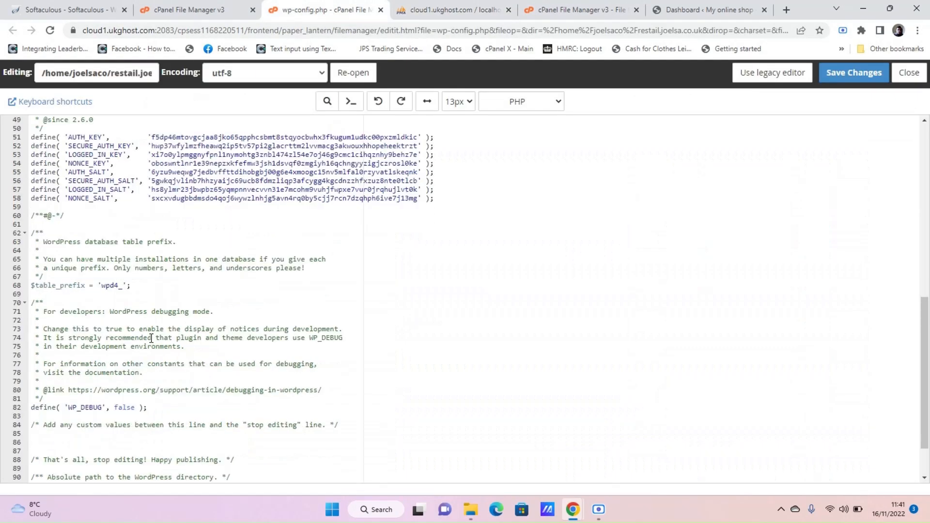
left_click(121, 289)
key("BackSpace")
key("BackSpace")
key("BackSpace")
key("BackSpace")
key("BackSpace")
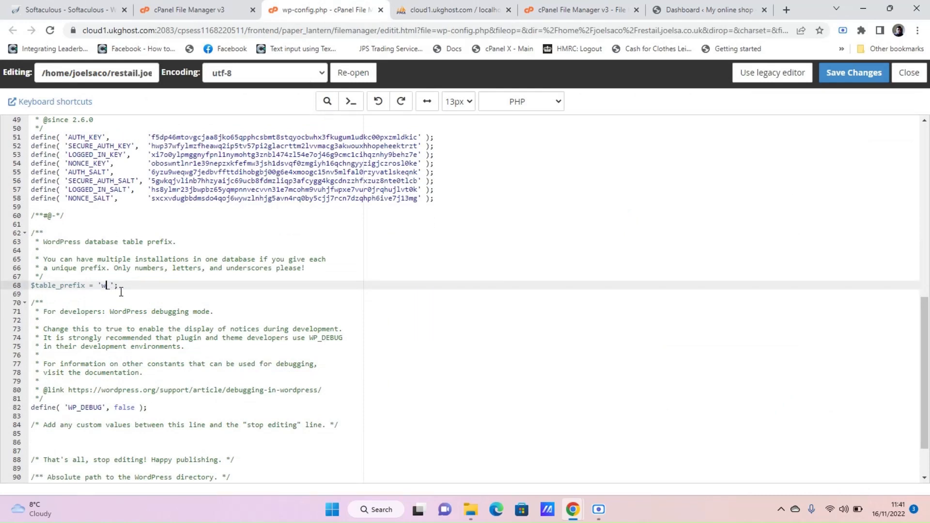
type("ecom1")
left_click(244, 306)
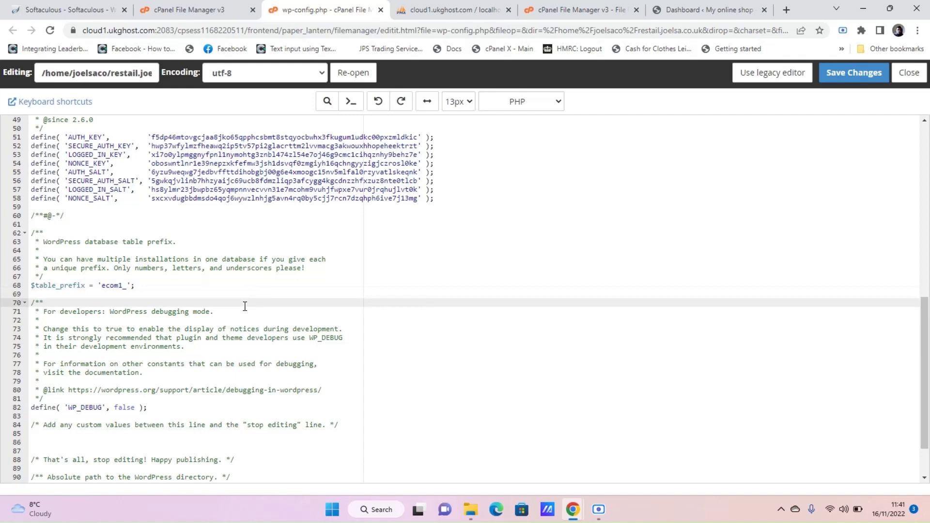
left_click(856, 73)
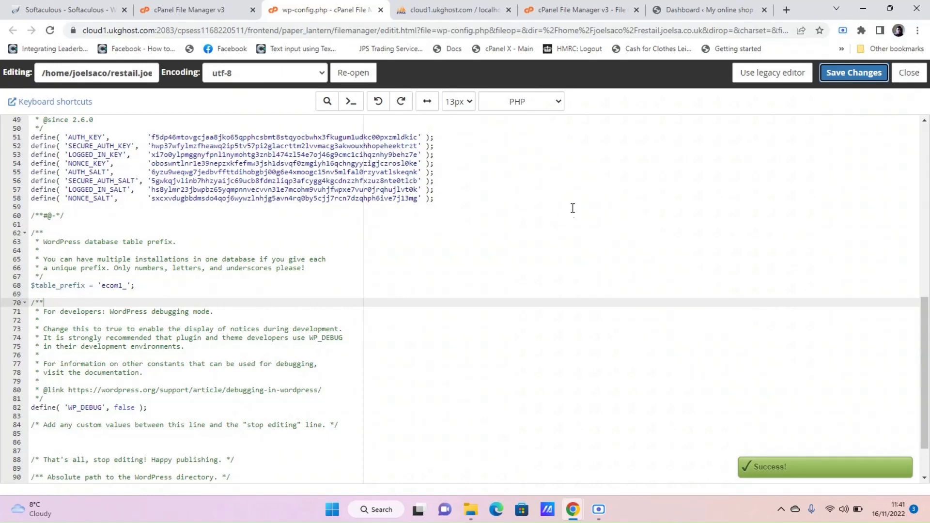
left_click(380, 10)
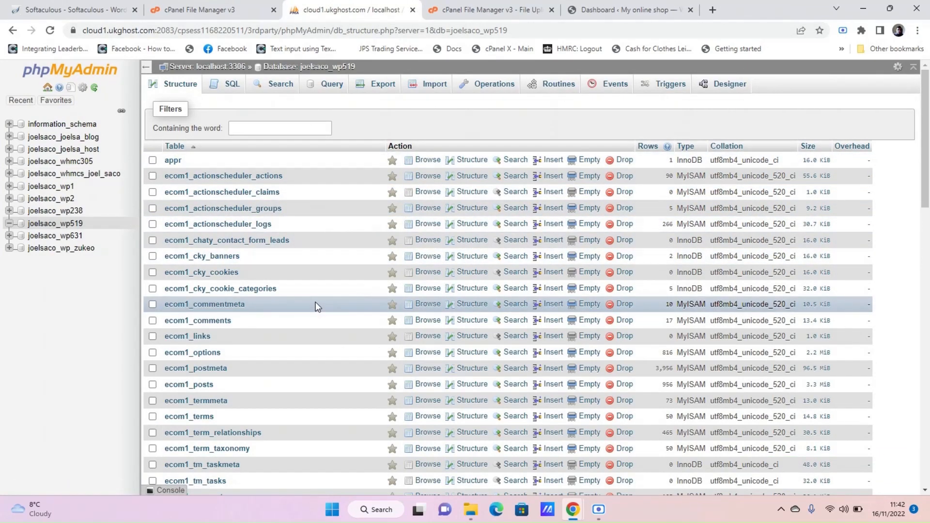
Look through the table list of the joelsaco_wp519 database and open the ecom1_options table's rows.
scroll(312, 301, "down", 3)
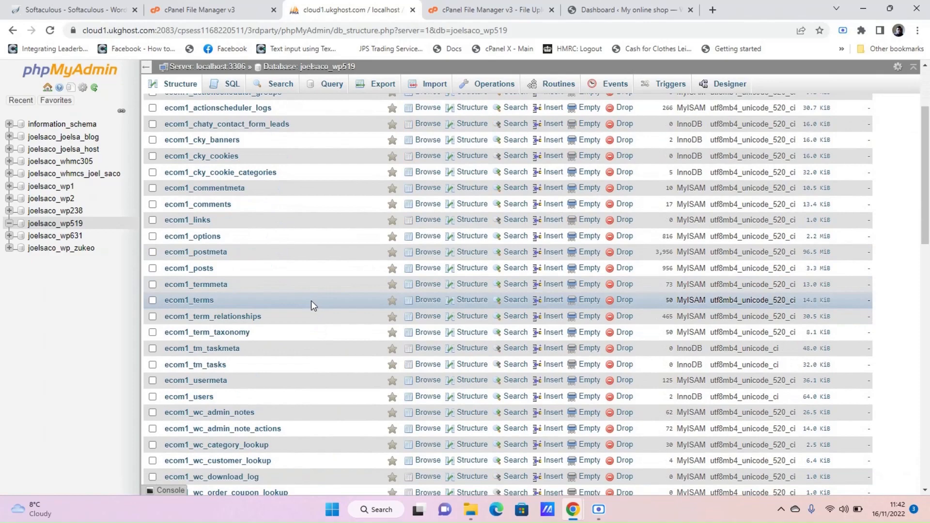
scroll(312, 291, "down", 6)
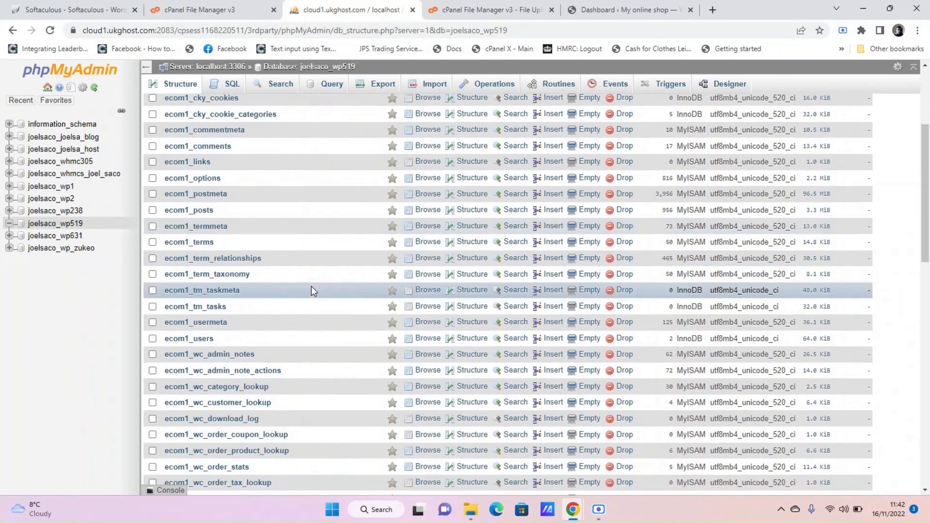
scroll(312, 289, "up", 1)
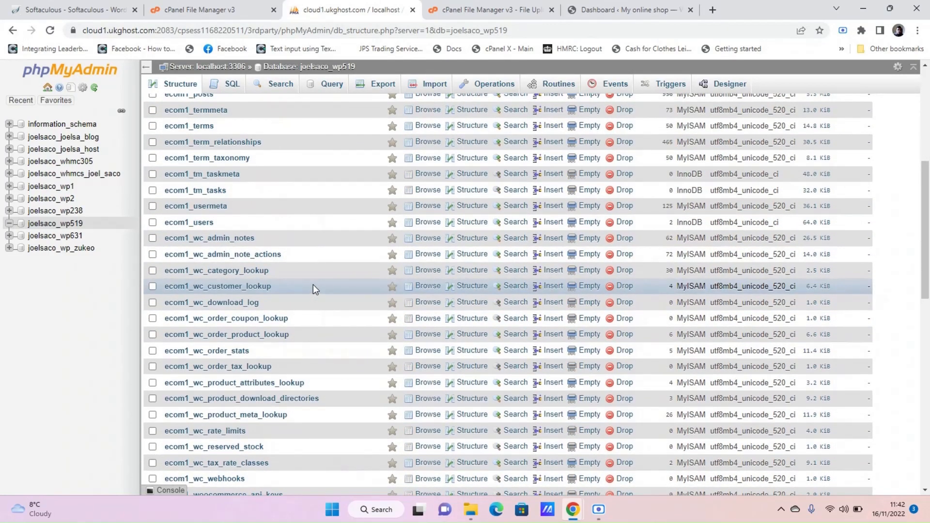
scroll(313, 284, "up", 3)
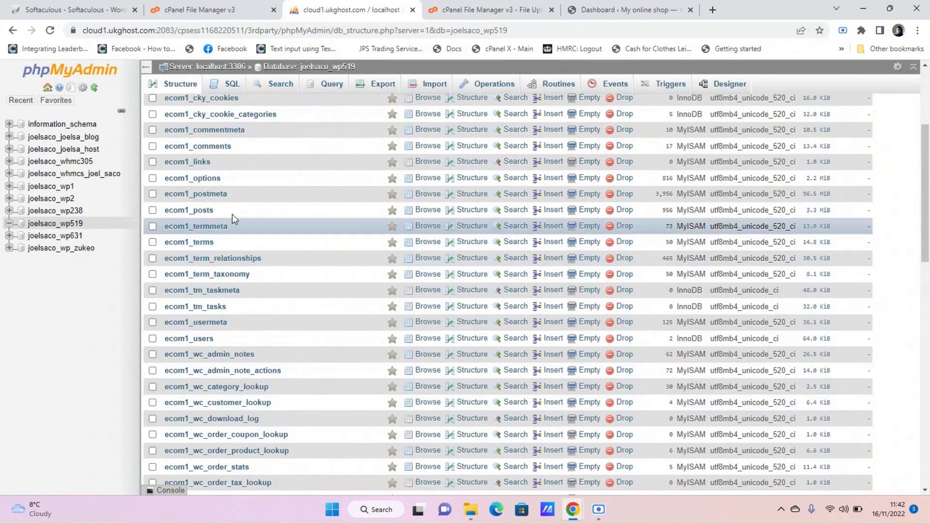
left_click(206, 179)
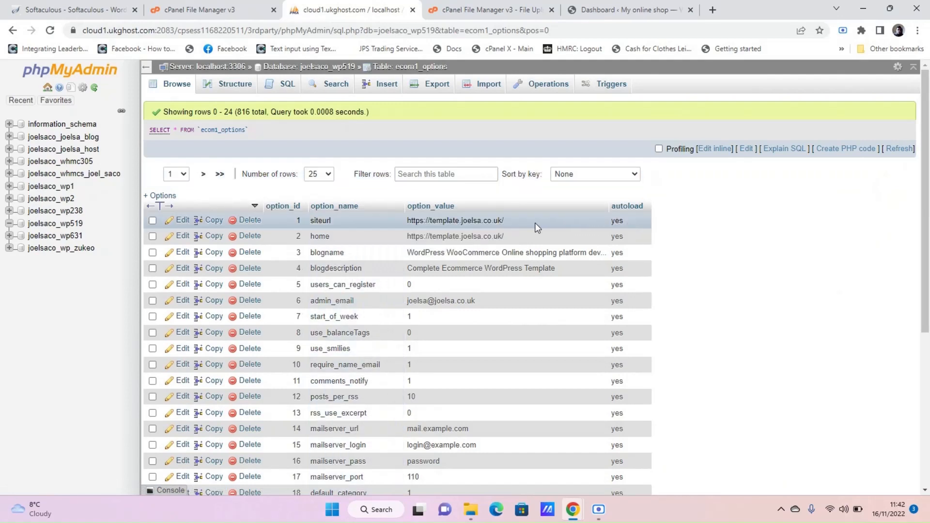
double_click(502, 221)
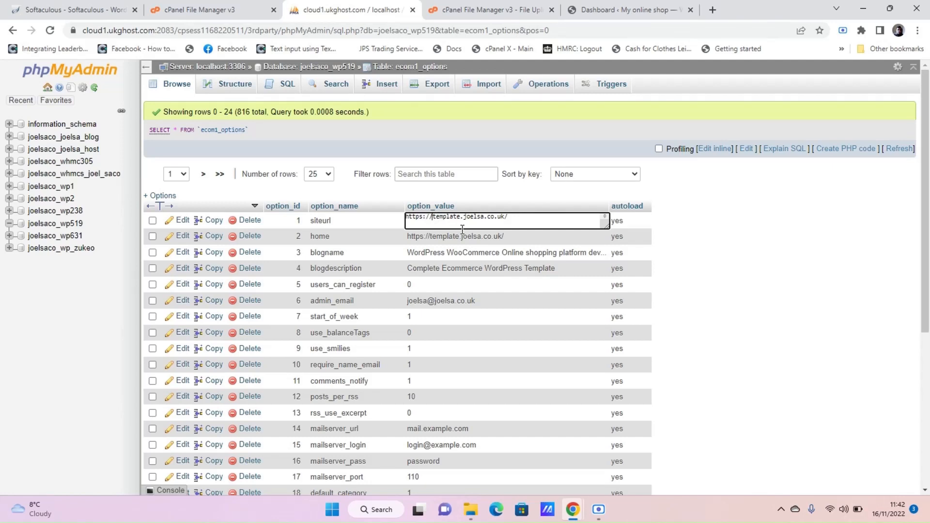
key("Delete")
key("Delete")
key("Delete")
key("Delete")
key("Delete")
key("Delete")
key("Delete")
key("Delete")
key("Delete")
key("Delete")
key("Delete")
key("Delete")
key("Delete")
key("Delete")
key("Delete")
key("Delete")
key("Delete")
key("Delete")
key("Delete")
key("Delete")
type("yoursite.com")
key("BackSpace")
key("BackSpace")
key("BackSpace")
key("BackSpace")
key("BackSpace")
key("BackSpace")
key("BackSpace")
key("BackSpace")
key("BackSpace")
type("retail.joelsa.co.uk")
left_click(717, 248)
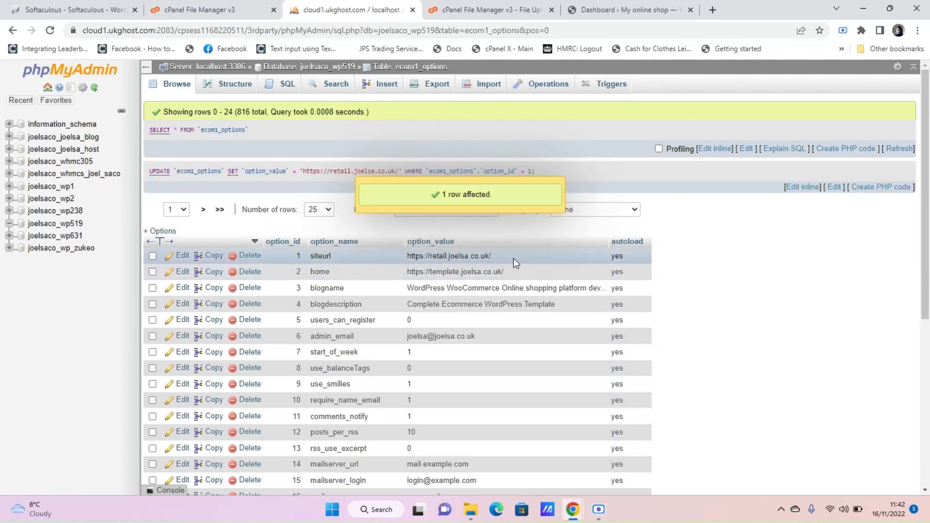
double_click(513, 258)
left_click_drag(501, 251, 398, 248)
double_click(490, 254)
left_click_drag(515, 253, 406, 254)
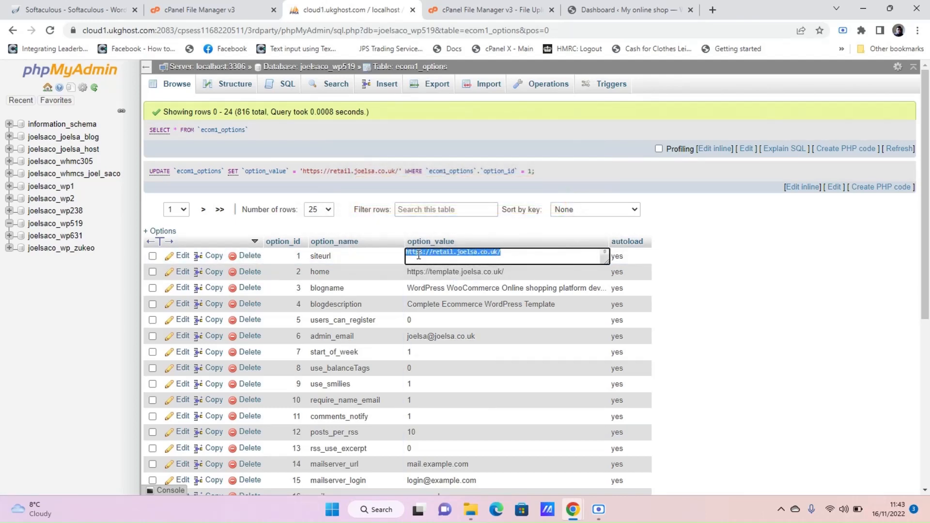
right_click(418, 255)
left_click(454, 303)
left_click(716, 302)
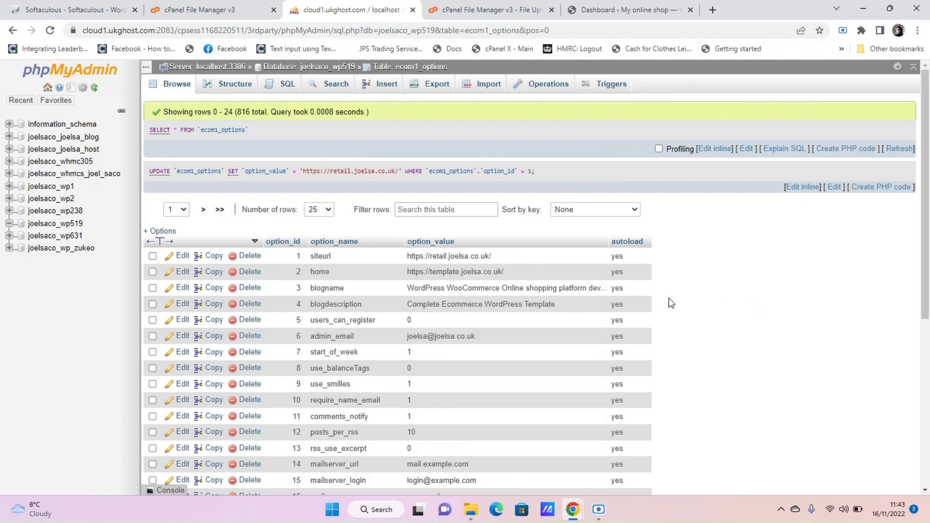
double_click(497, 272)
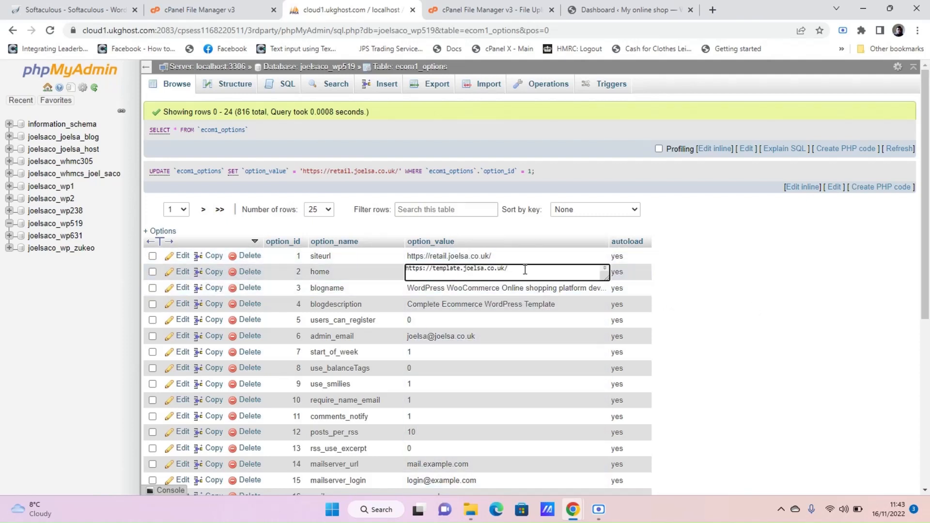
left_click_drag(525, 269, 405, 271)
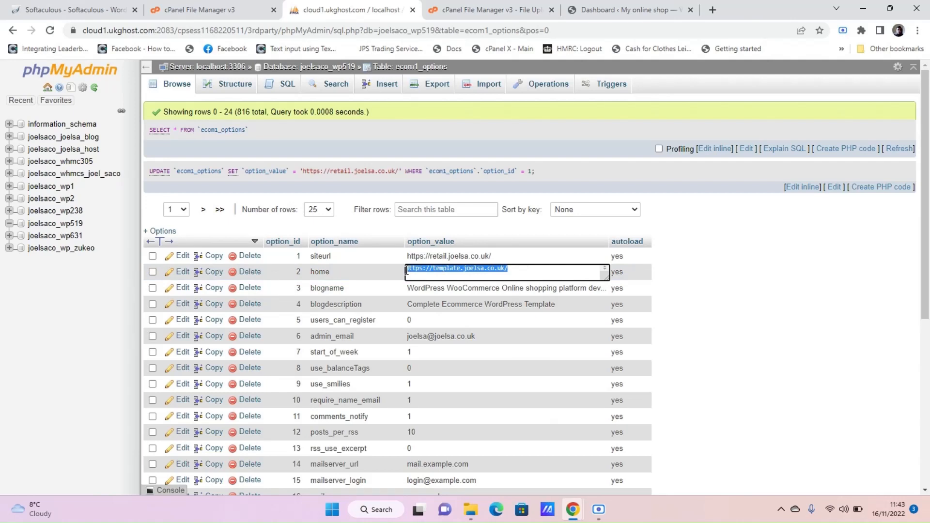
key("ctrl+v")
left_click(698, 286)
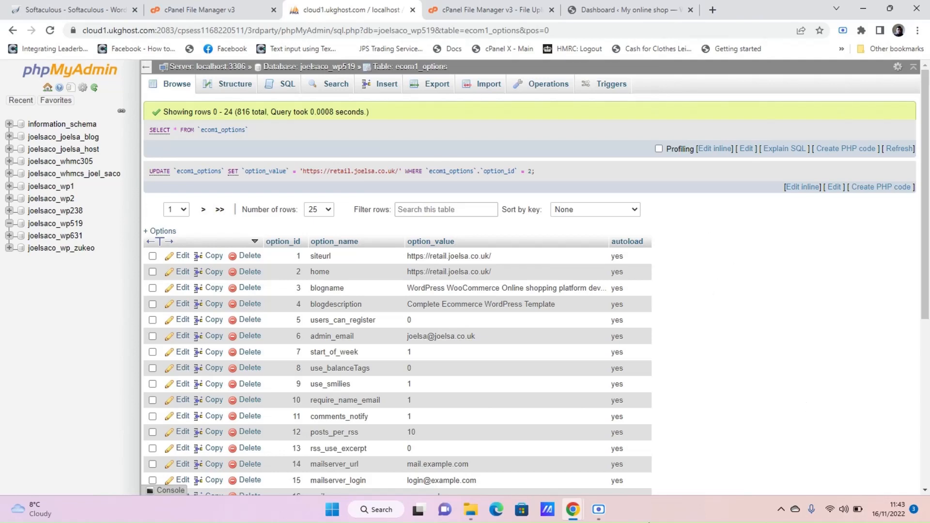
left_click(455, 10)
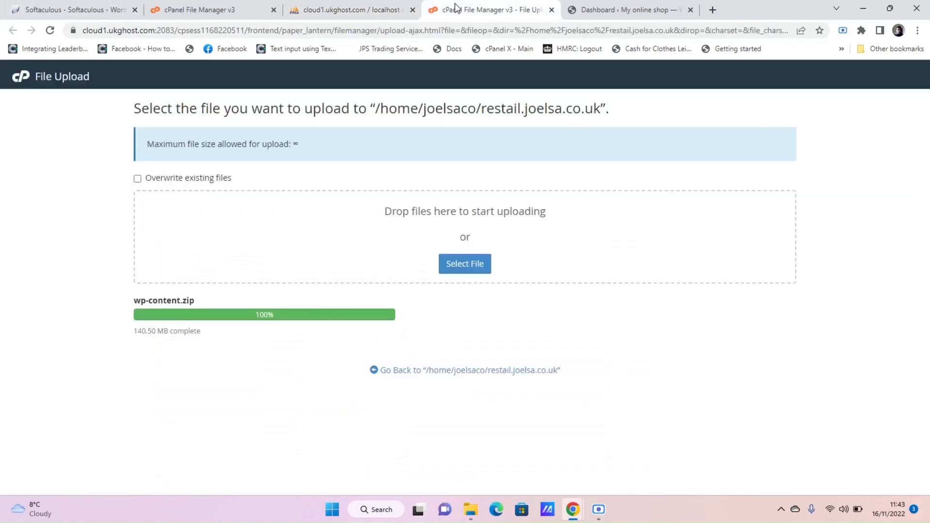
left_click(350, 11)
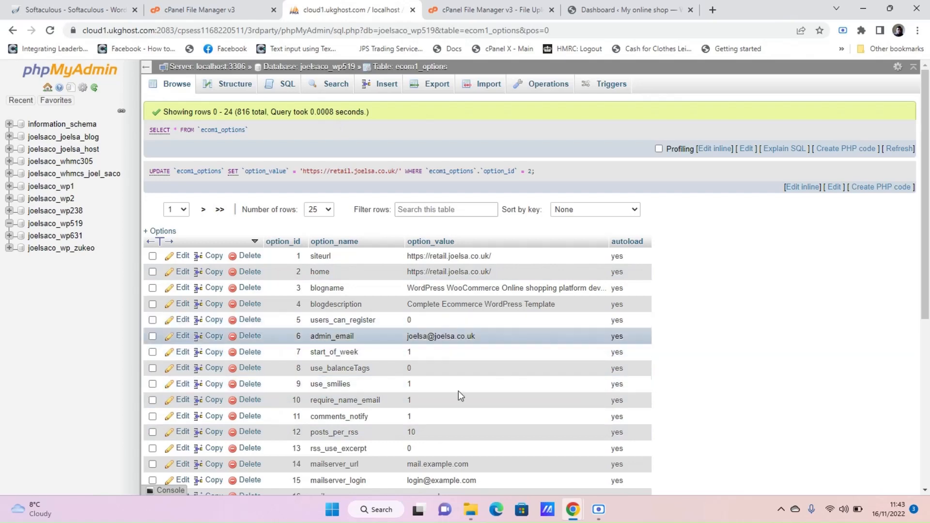
left_click(479, 10)
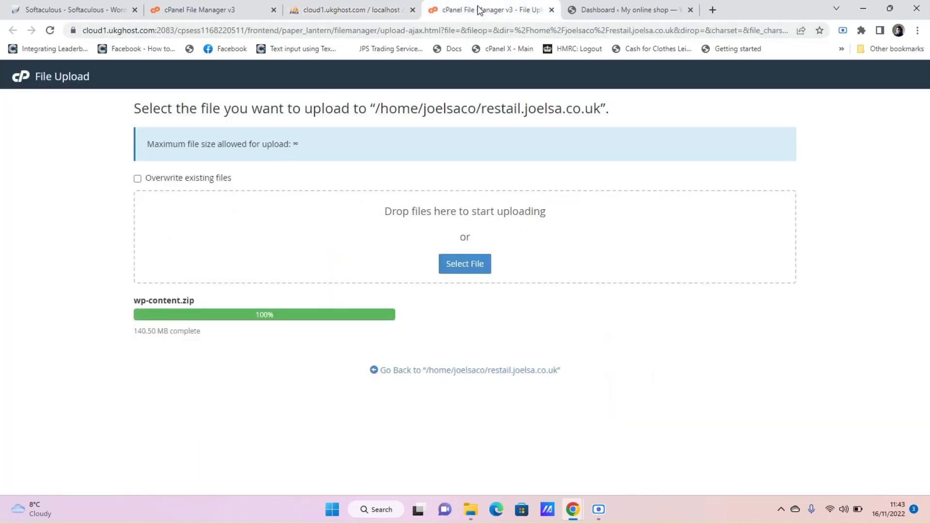
left_click(172, 8)
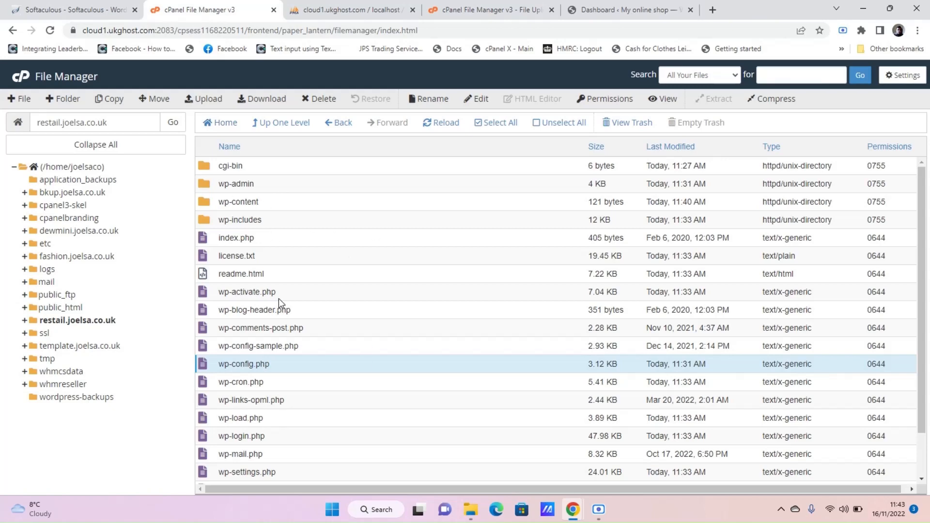
Open the site's WordPress dashboard, reload it and look over the admin menu, including the WooCommerce and Beaver Builder entries.
left_click(616, 7)
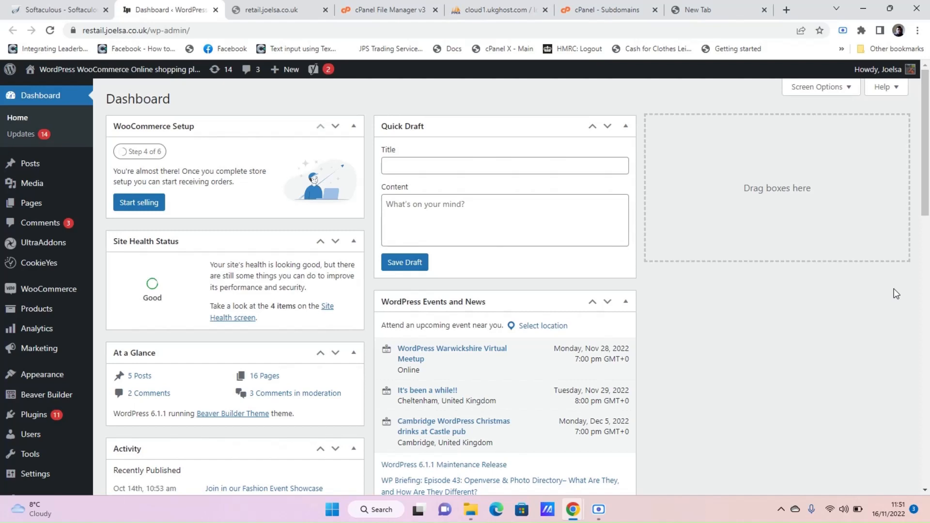
left_click(34, 97)
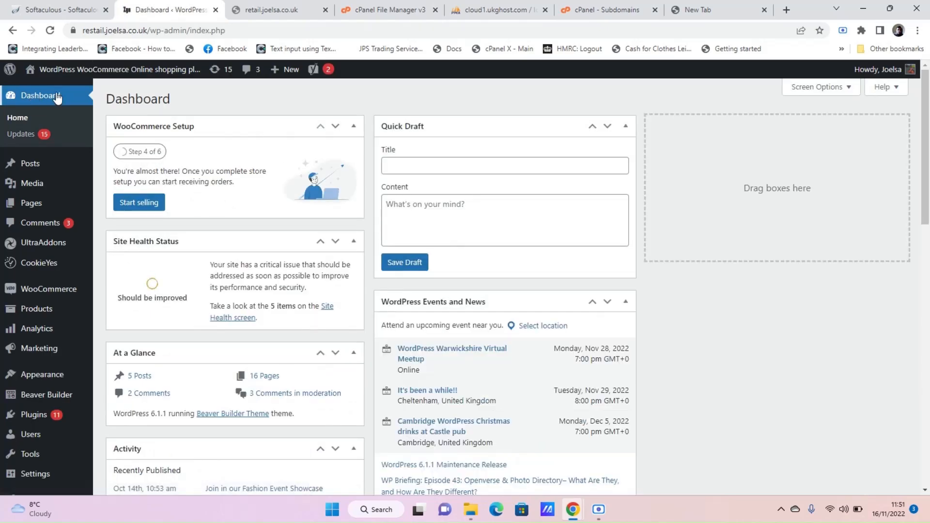
scroll(57, 236, "down", 1)
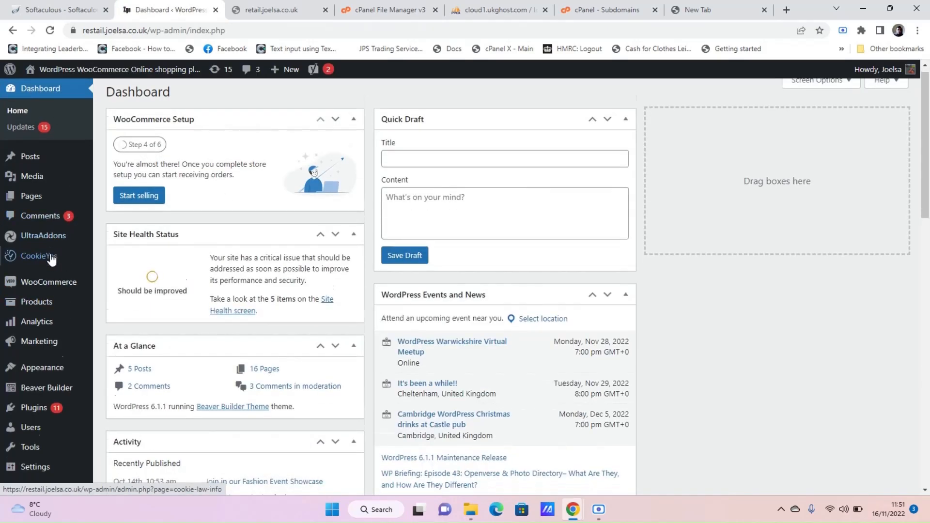
mouse_move(54, 235)
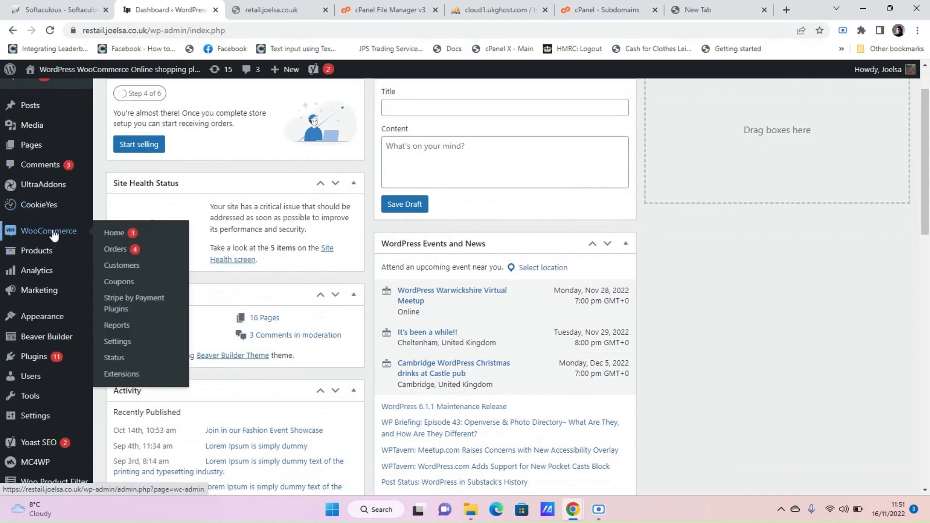
mouse_move(40, 343)
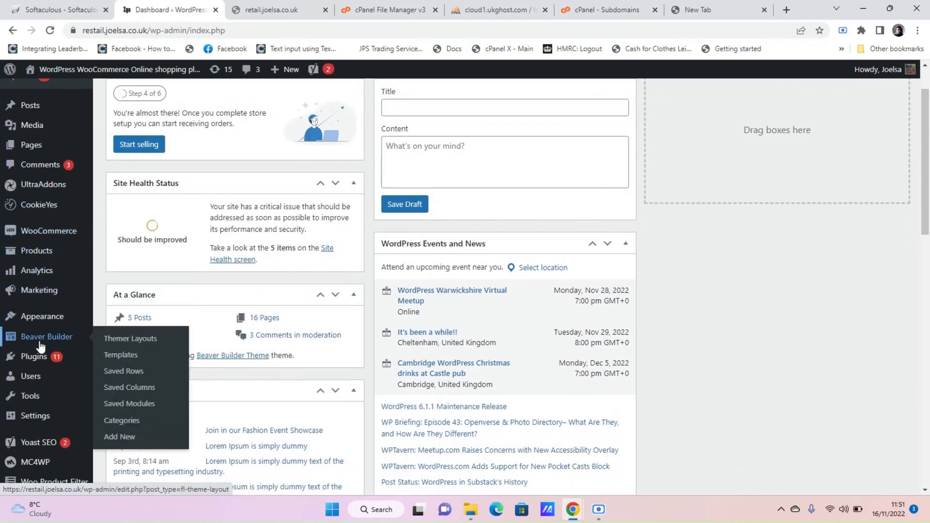
scroll(39, 339, "up", 1)
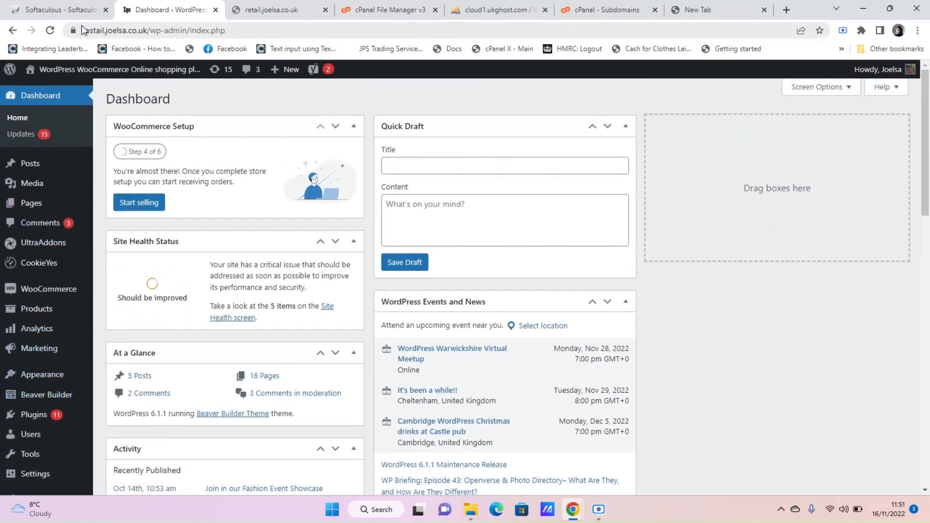
left_click(61, 10)
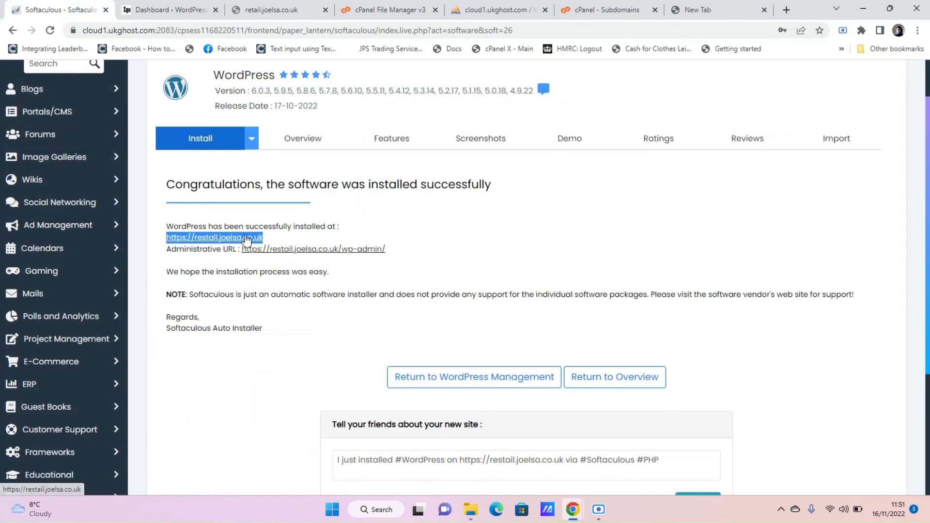
right_click(246, 238)
left_click(270, 328)
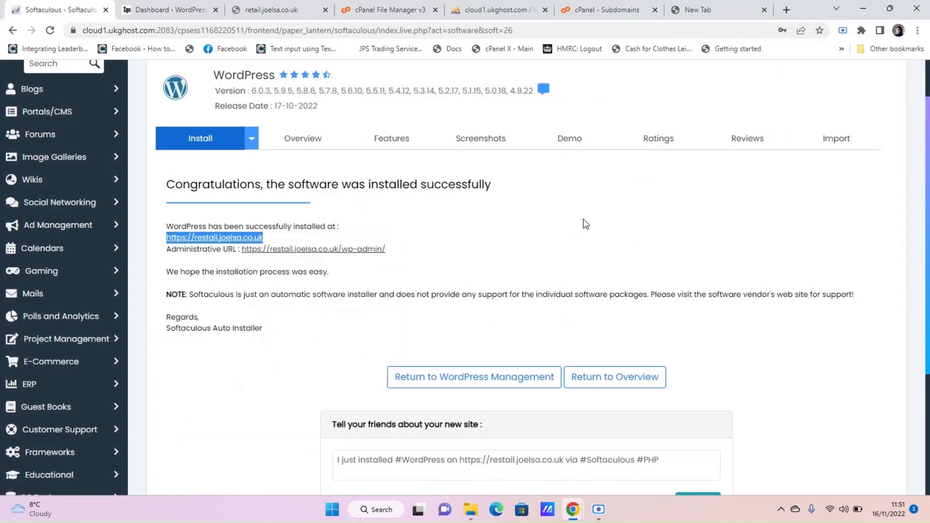
left_click(585, 221)
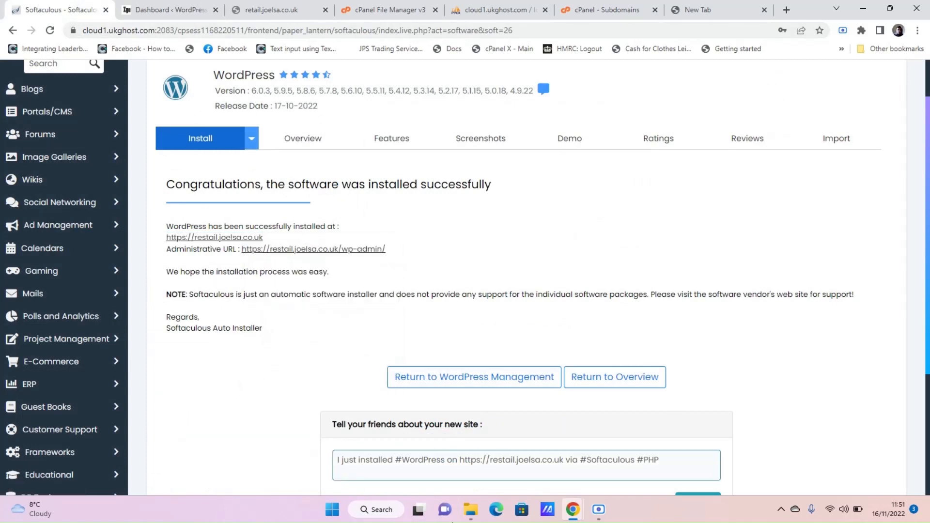
left_click(919, 30)
left_click(840, 76)
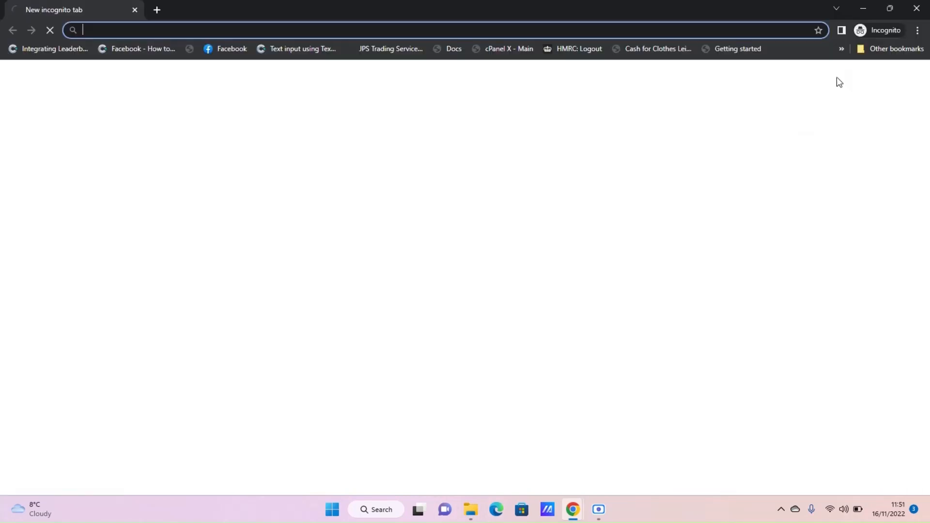
right_click(95, 32)
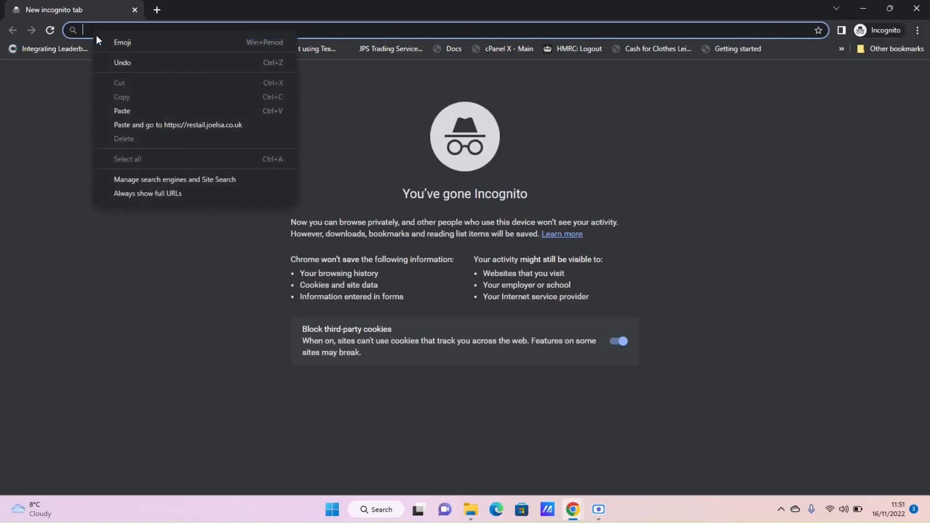
left_click(127, 111)
key("Return")
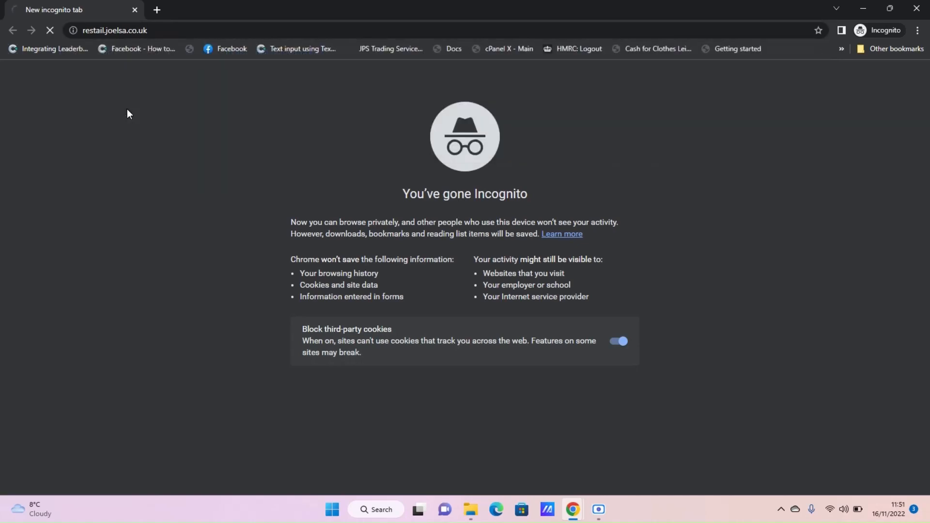